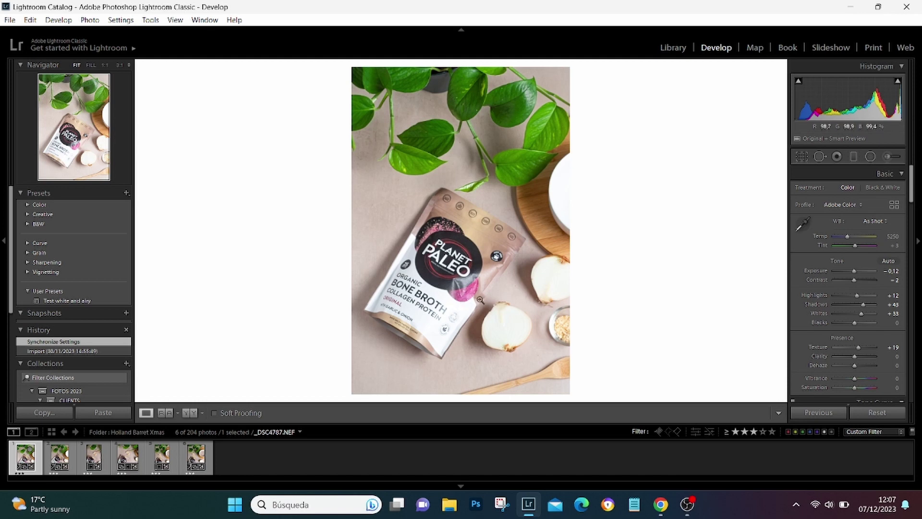
Step: Open the Crop & Straighten controls for the product photo
left_click(460, 292)
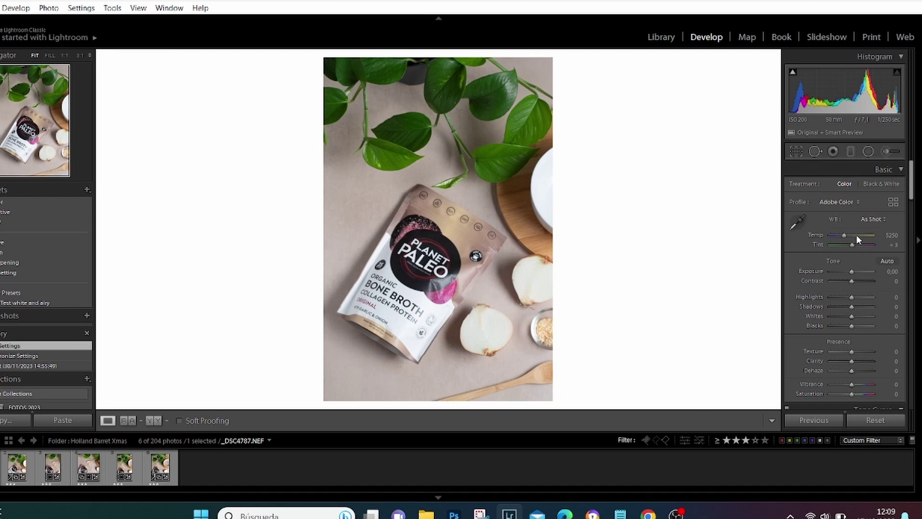
scroll(867, 267, "down", 10)
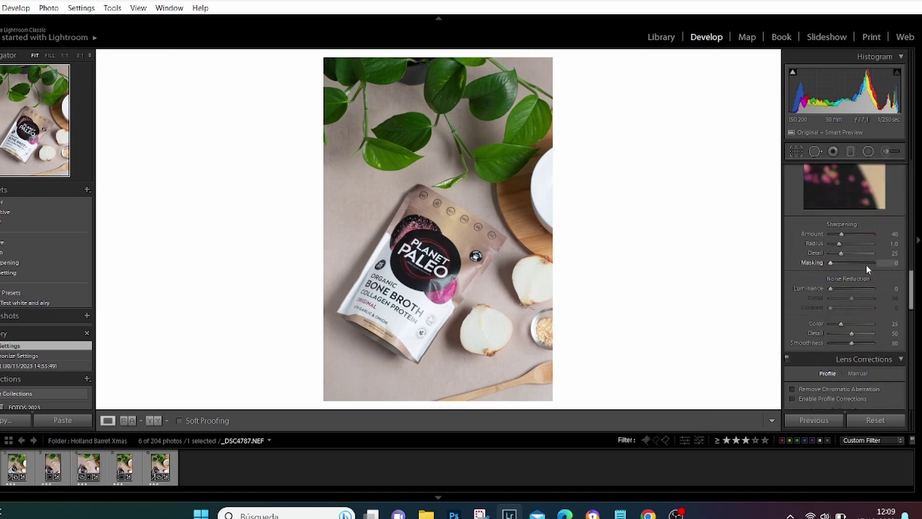
scroll(866, 265, "up", 10)
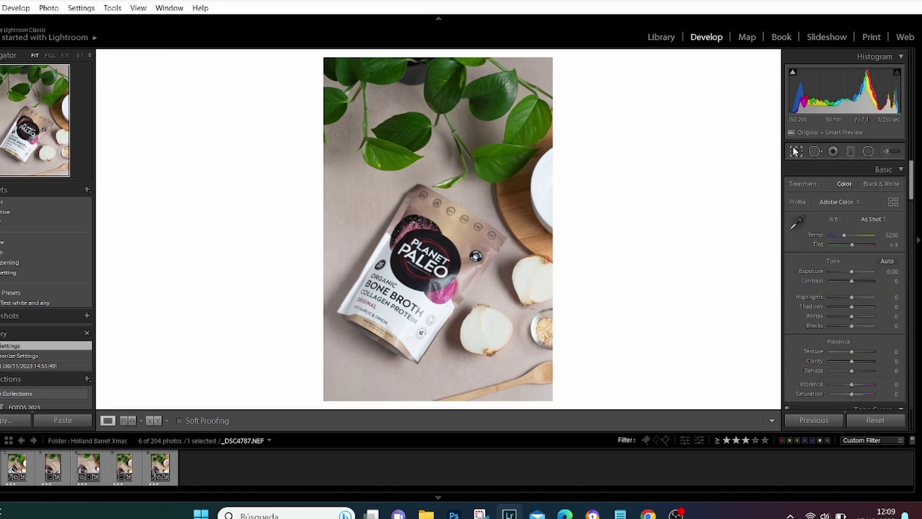
left_click(795, 152)
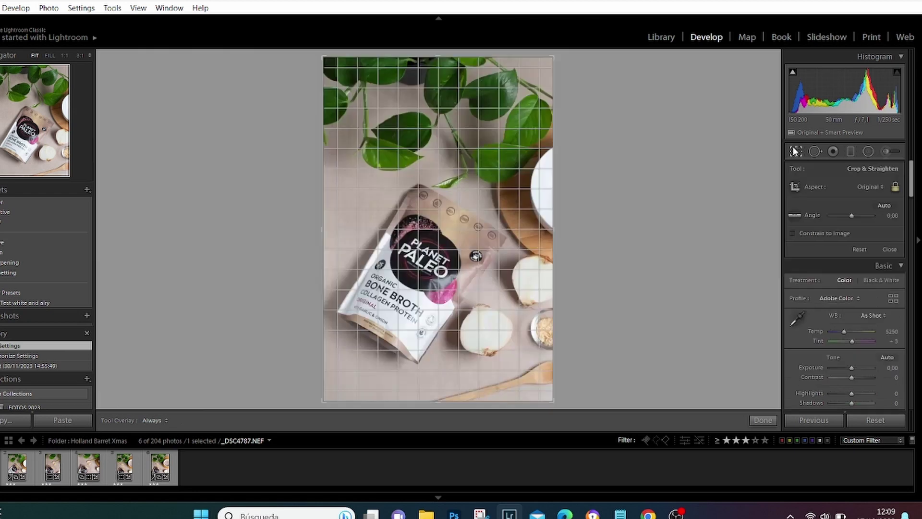
Step: Try the 1 x 1 and 4 x 5 / 8 x 10 crop ratios on the photo and return the crop to As Shot
left_click(869, 186)
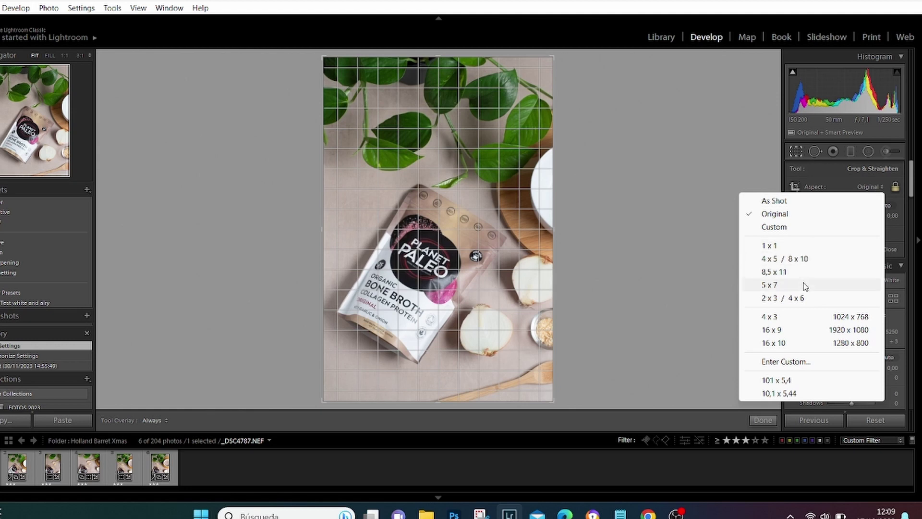
left_click(803, 243)
left_click_drag(482, 258, 482, 238)
left_click(871, 186)
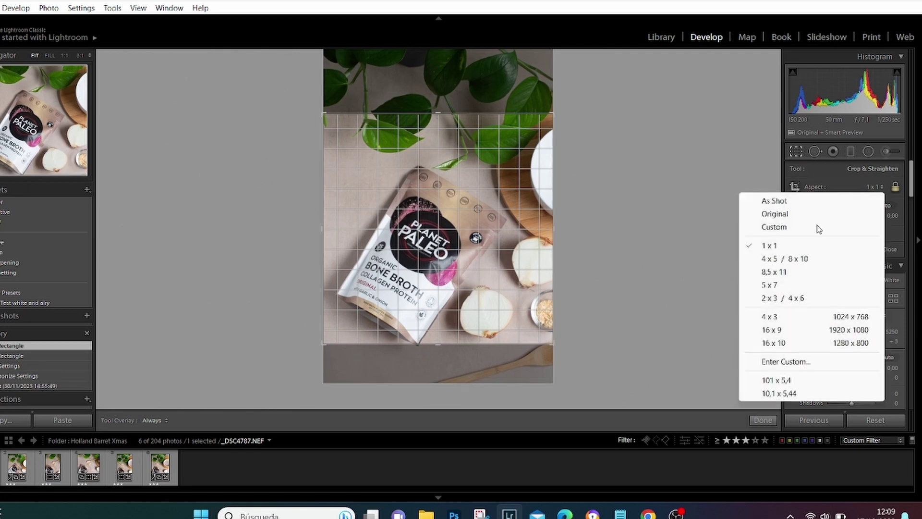
left_click(805, 258)
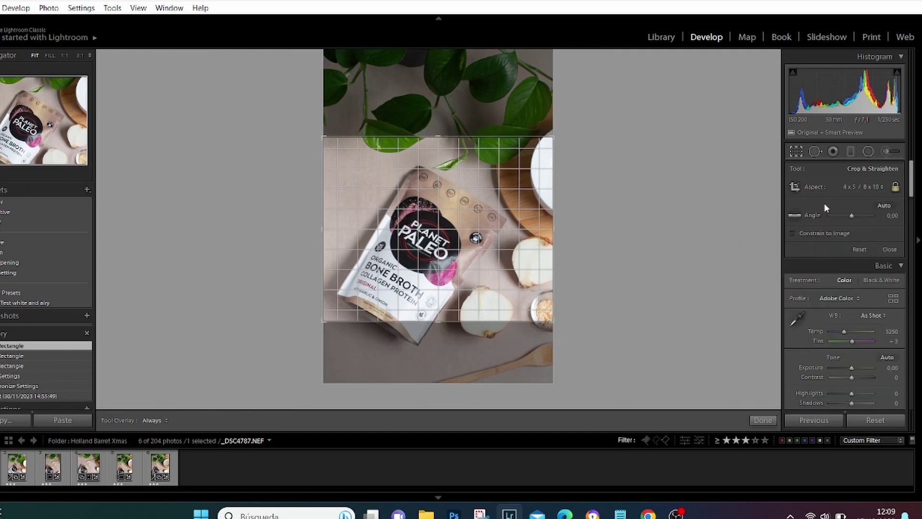
left_click(867, 188)
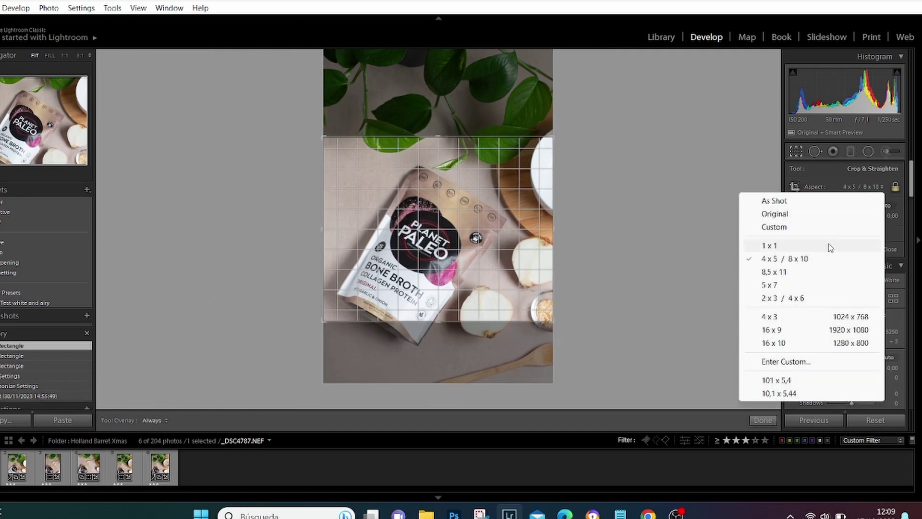
left_click(827, 245)
left_click(872, 187)
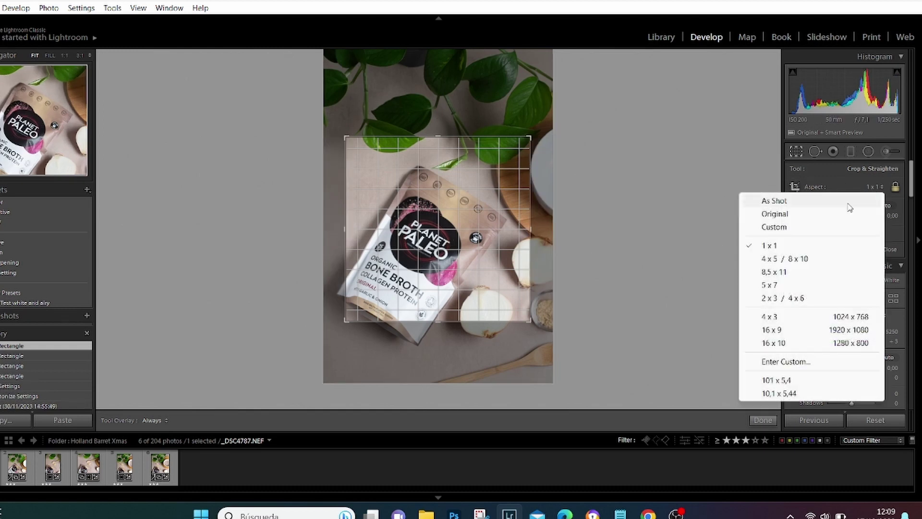
left_click(852, 202)
Step: Crop the photo to a 1 x 1 ratio, framing the pouch and onions with only the lower leaves kept, and apply the crop
left_click(862, 189)
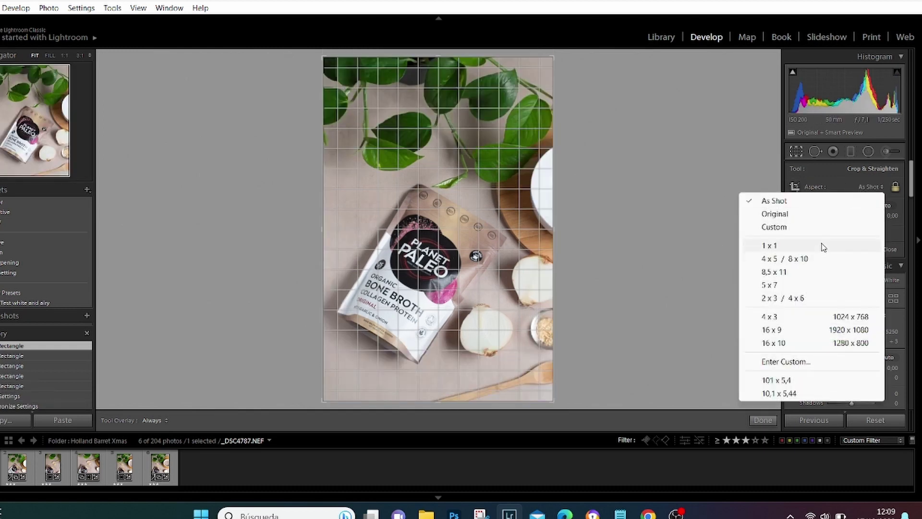
left_click(824, 245)
left_click_drag(406, 248, 406, 215)
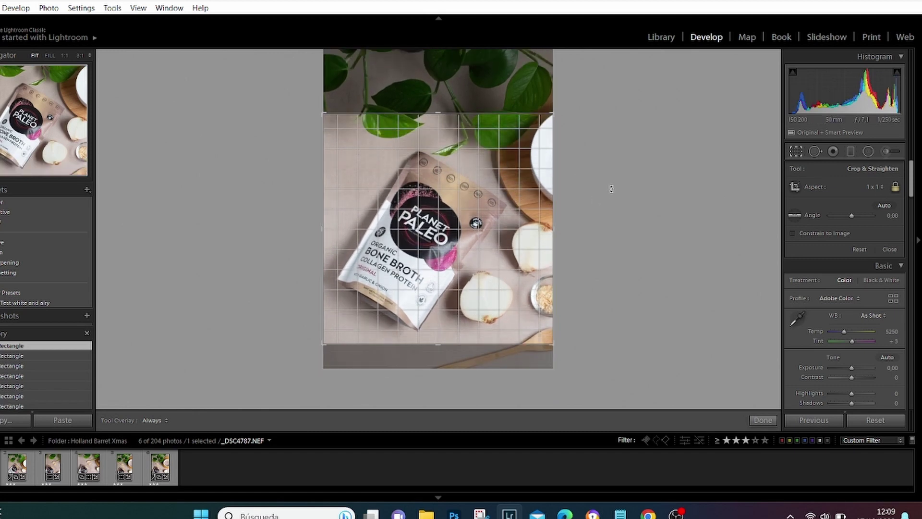
key("Return")
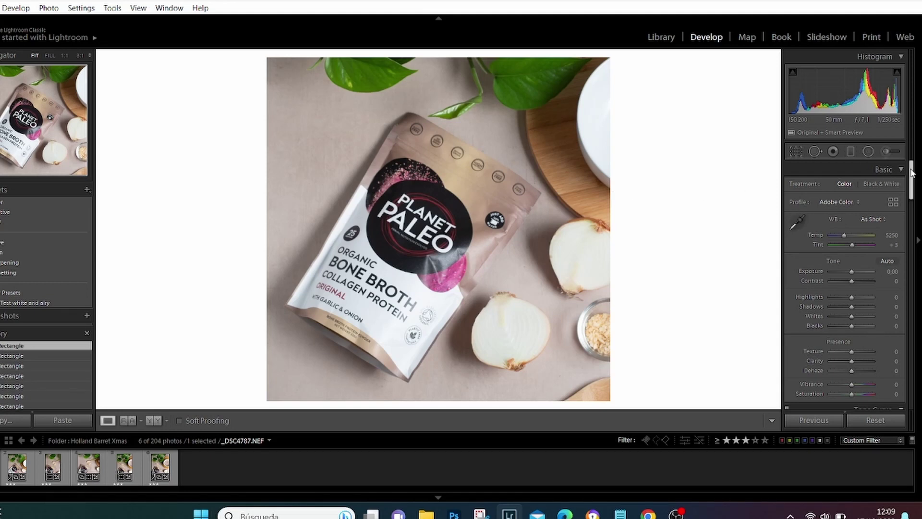
Step: Enable the lens profile corrections and turn on the removal of chromatic aberration
scroll(913, 182, "down", 10)
scroll(845, 284, "down", 10)
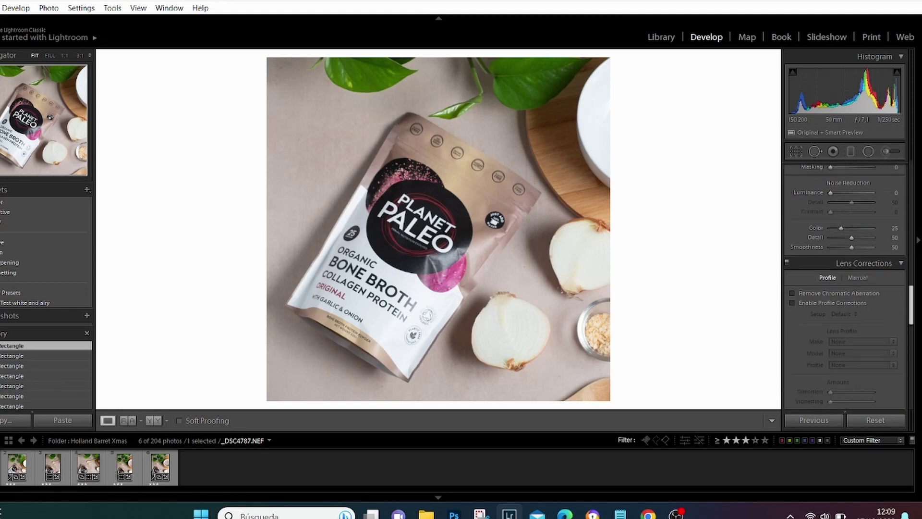
scroll(845, 284, "up", 8)
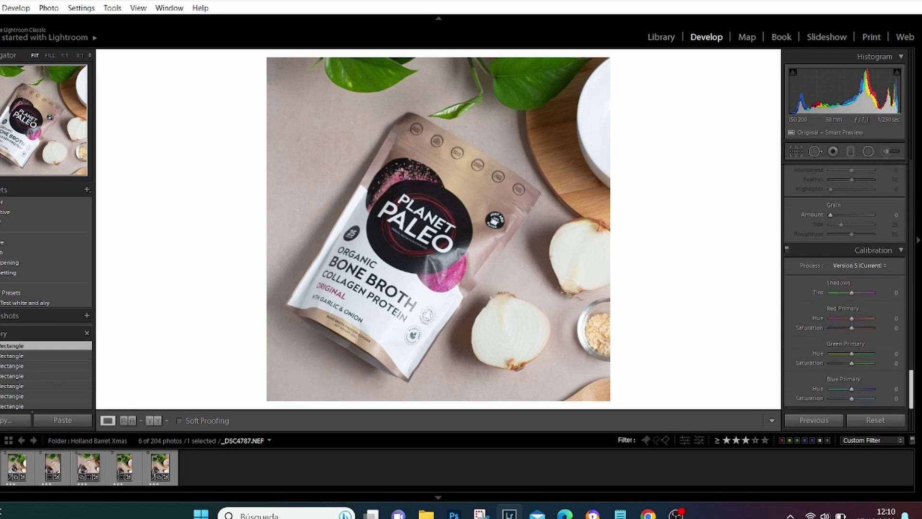
scroll(845, 284, "up", 1)
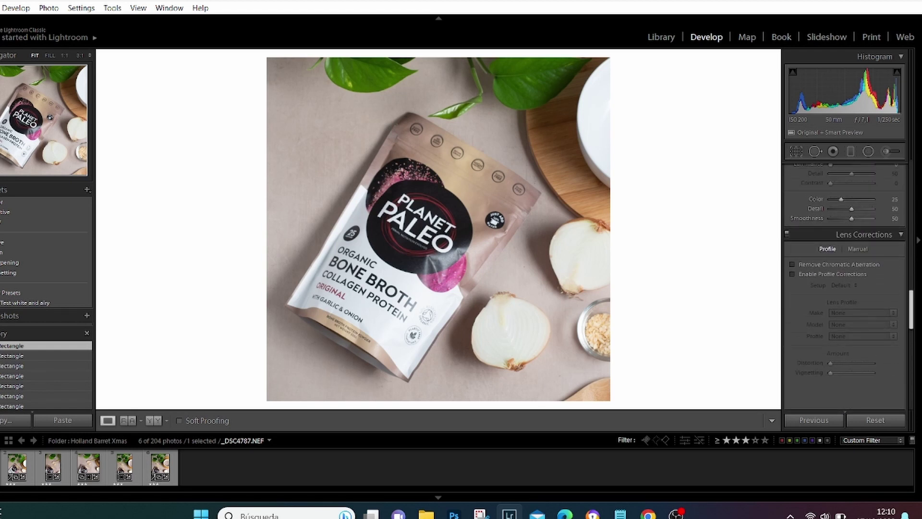
left_click(793, 274)
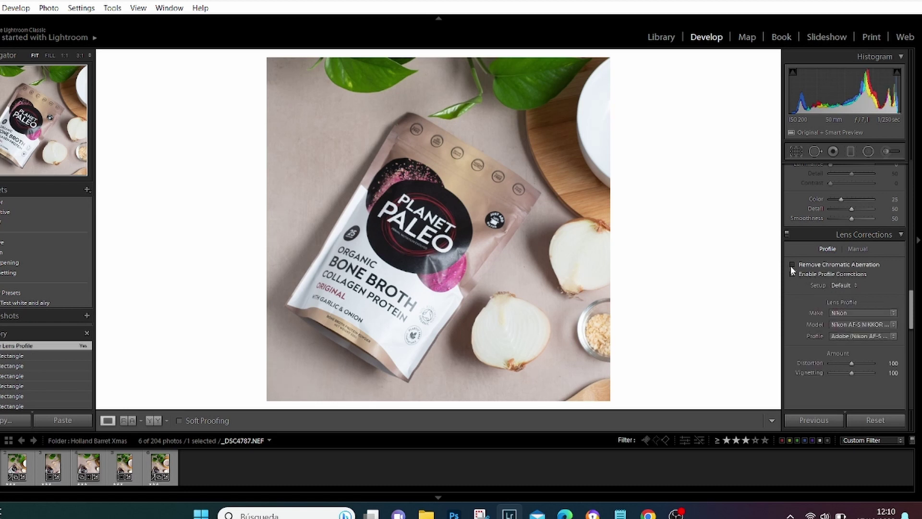
left_click(791, 265)
left_click(791, 264)
left_click(792, 272)
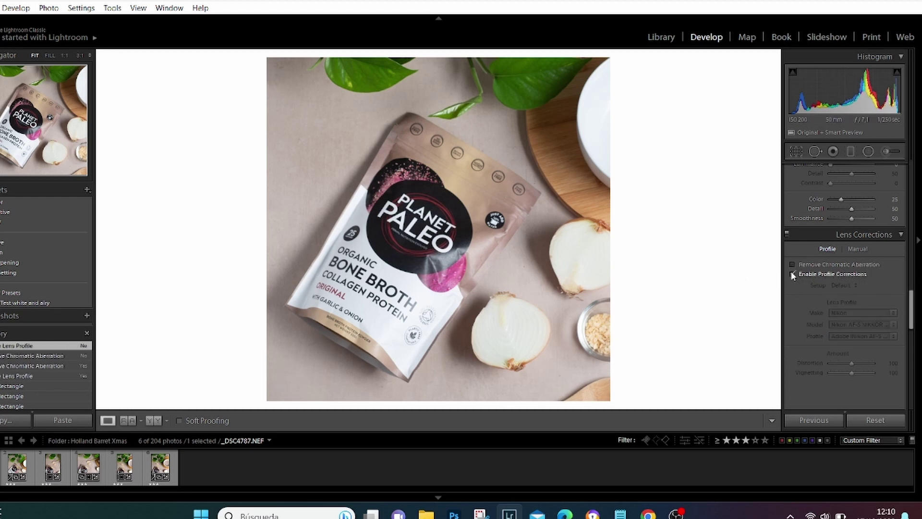
left_click(792, 272)
left_click(793, 264)
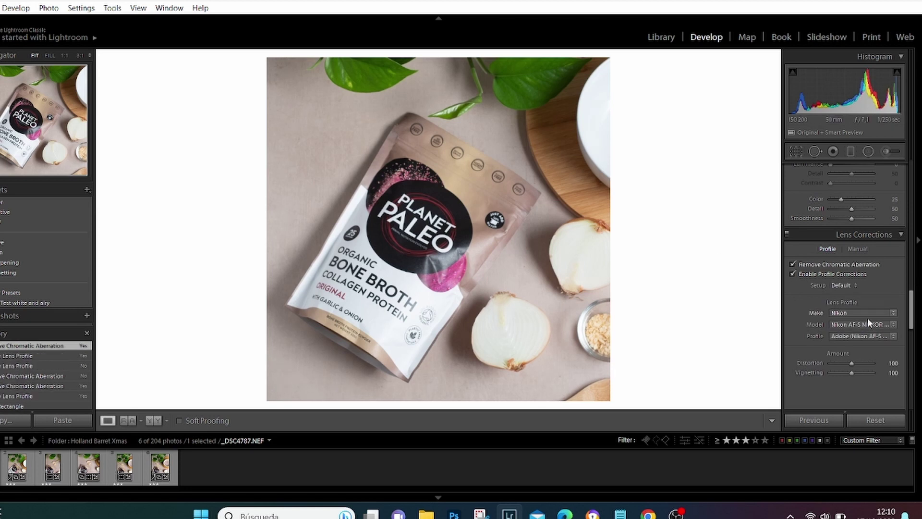
Step: Set Whites and Shadows to +36 and Blacks to -12 in the basic tone adjustments
left_click_drag(909, 317, 915, 202)
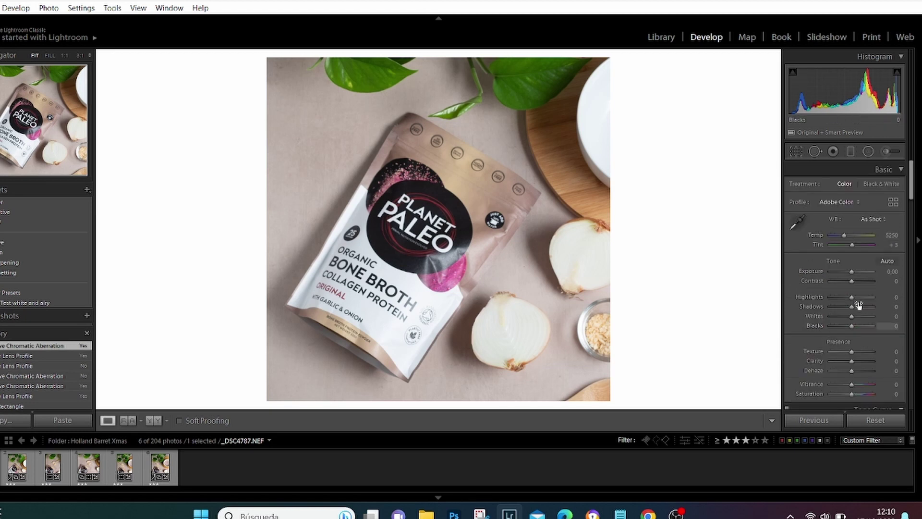
left_click_drag(914, 190, 912, 194)
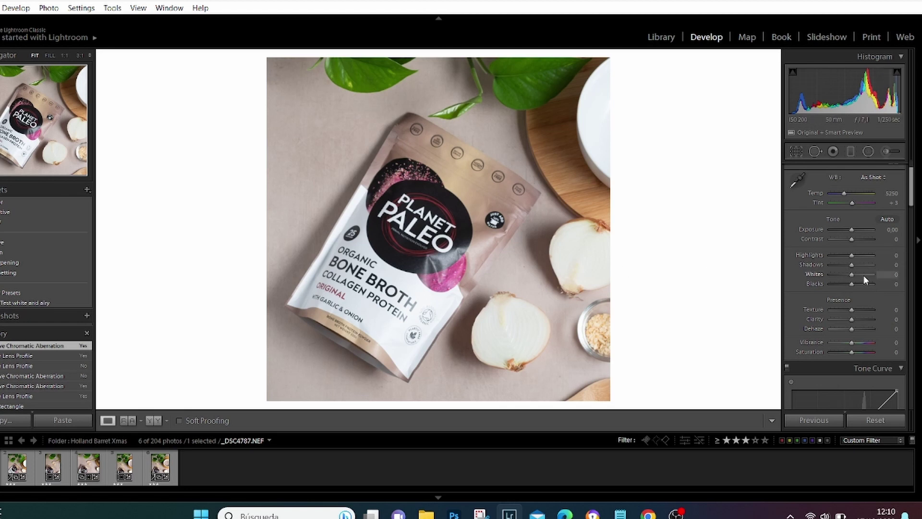
left_click_drag(851, 274, 858, 264)
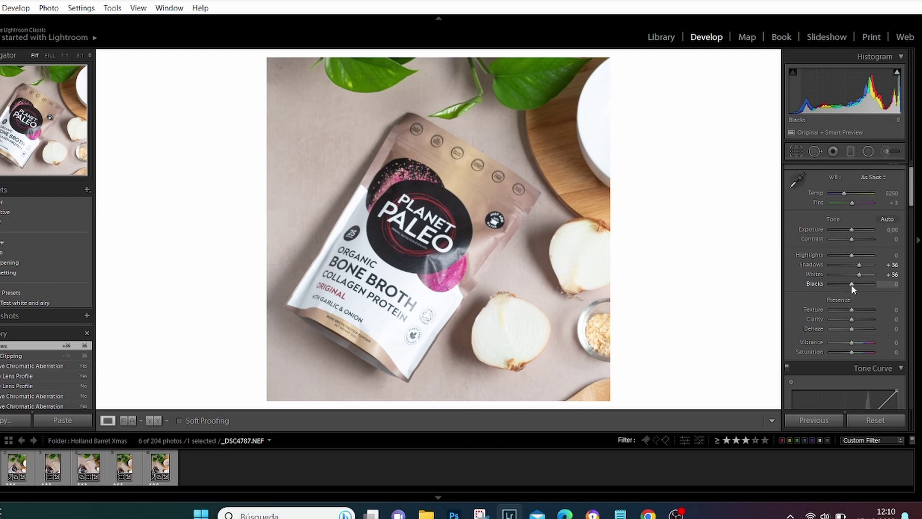
mouse_move(852, 284)
left_mouse_down()
mouse_move(836, 284)
mouse_move(849, 284)
left_mouse_up()
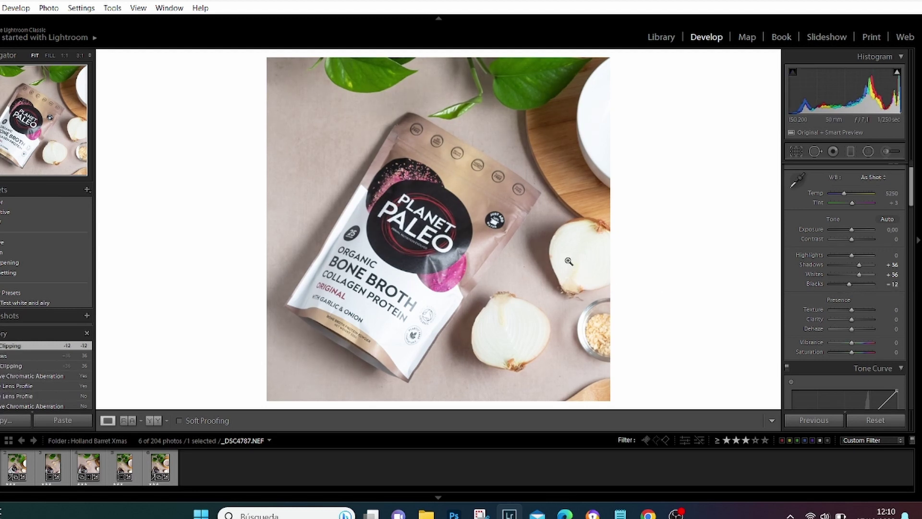
Step: Set Highlights to -29, Exposure to +0,24 and Texture to +12 for the cropped photo
left_click(542, 246)
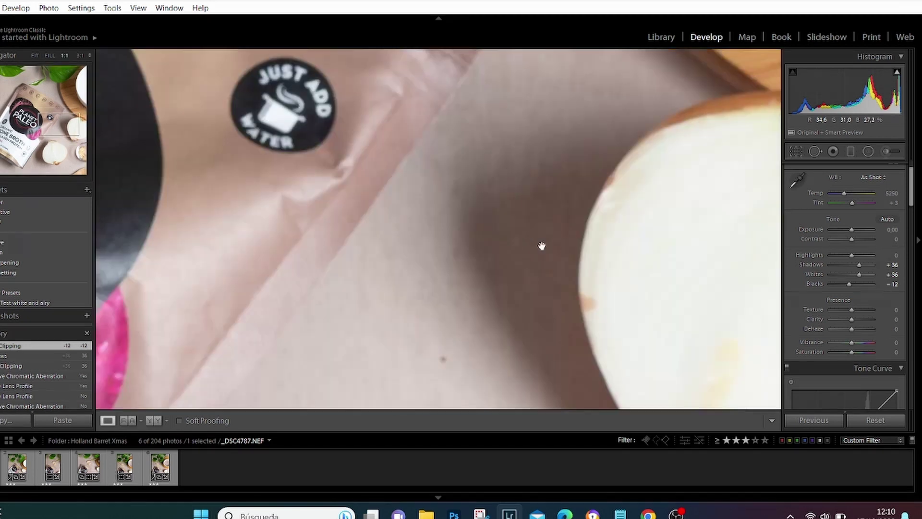
left_click(545, 248)
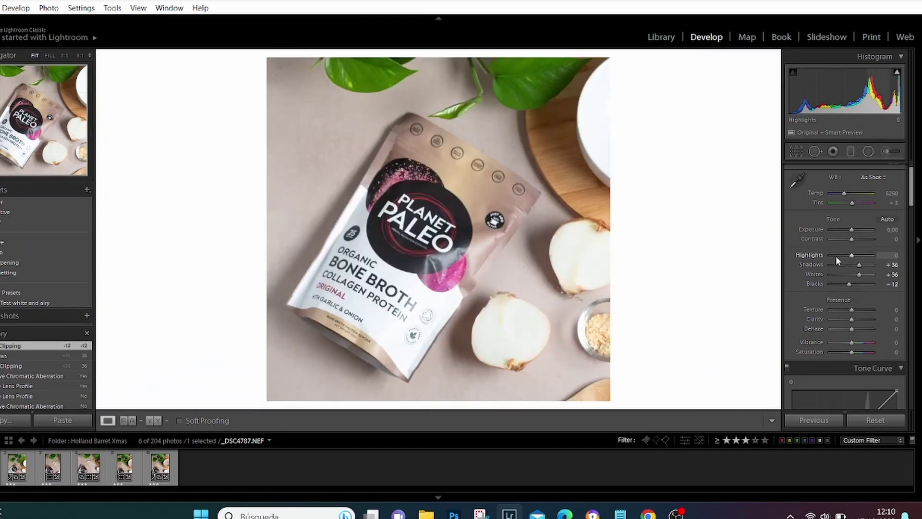
left_click_drag(852, 255, 853, 231)
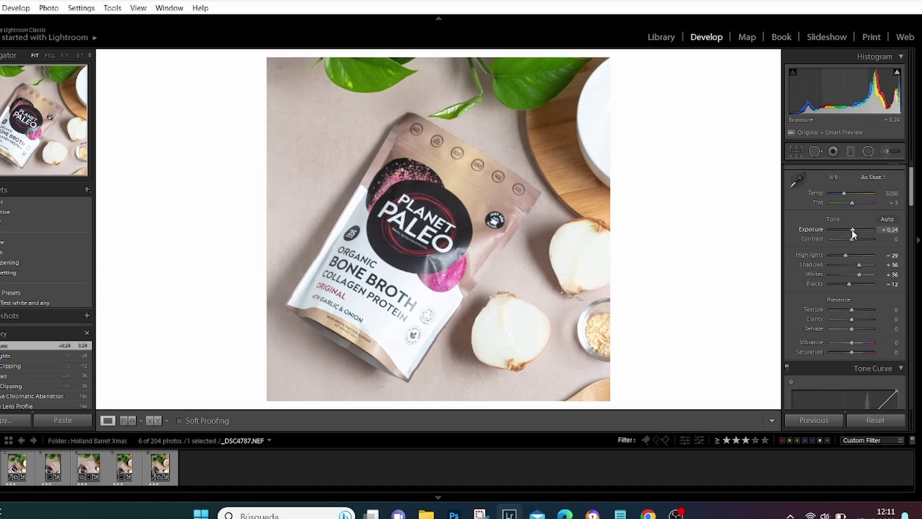
scroll(914, 197, "down", 3)
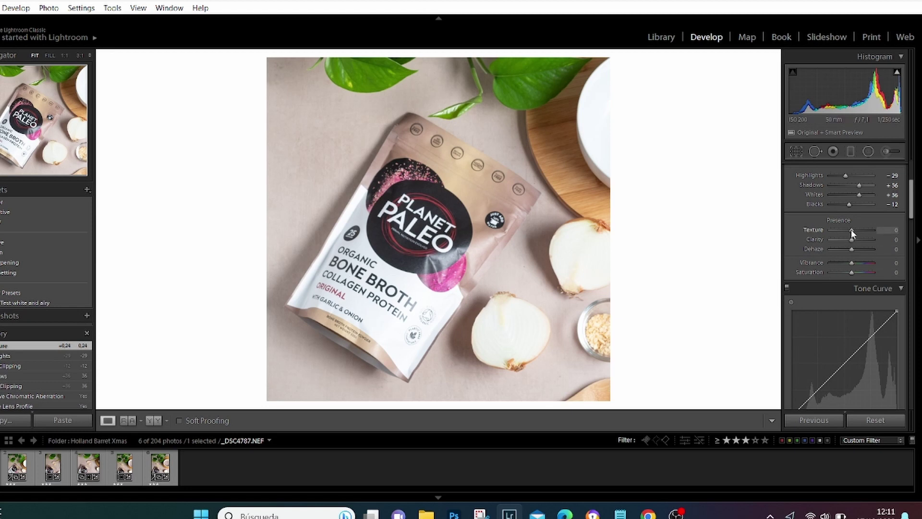
left_click_drag(851, 229, 854, 230)
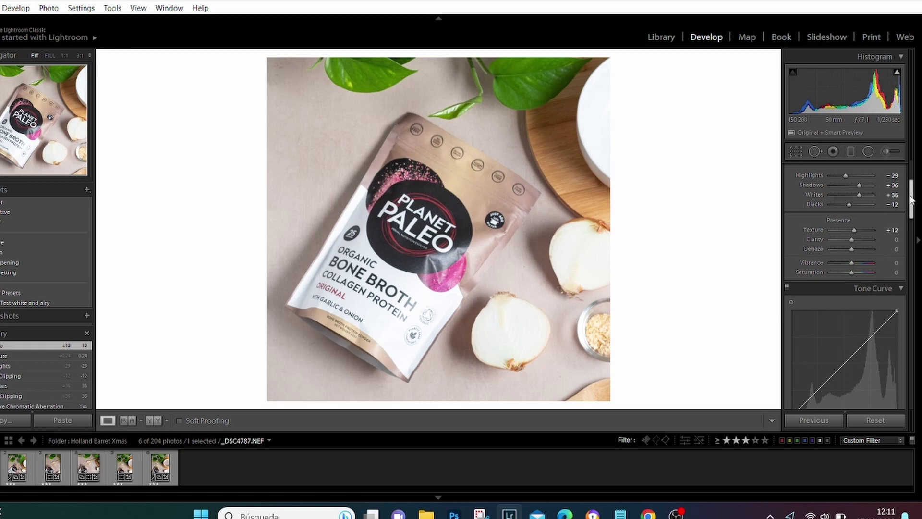
Step: Shape the RGB tone curve by raising a point in the highlights to about 67,1 / 71,8 % and adding a point in the shadows
scroll(911, 199, "down", 3)
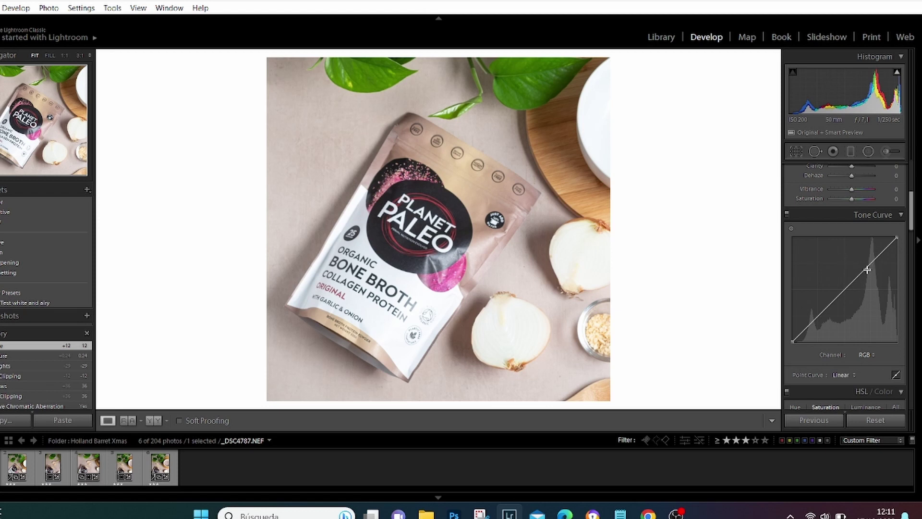
left_click_drag(868, 270, 863, 266)
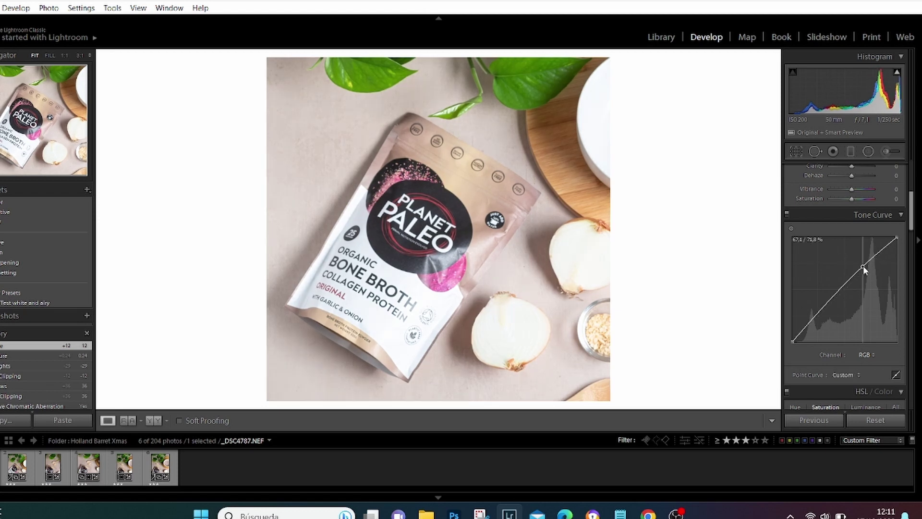
left_click_drag(802, 327, 805, 329)
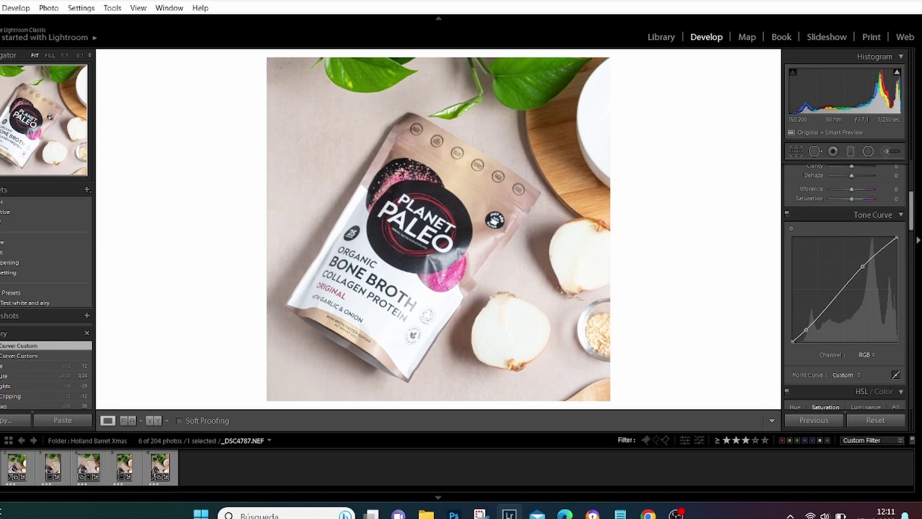
Step: Increase the saturation of the Orange and Yellow color ranges to +13 each
left_click_drag(912, 217, 917, 246)
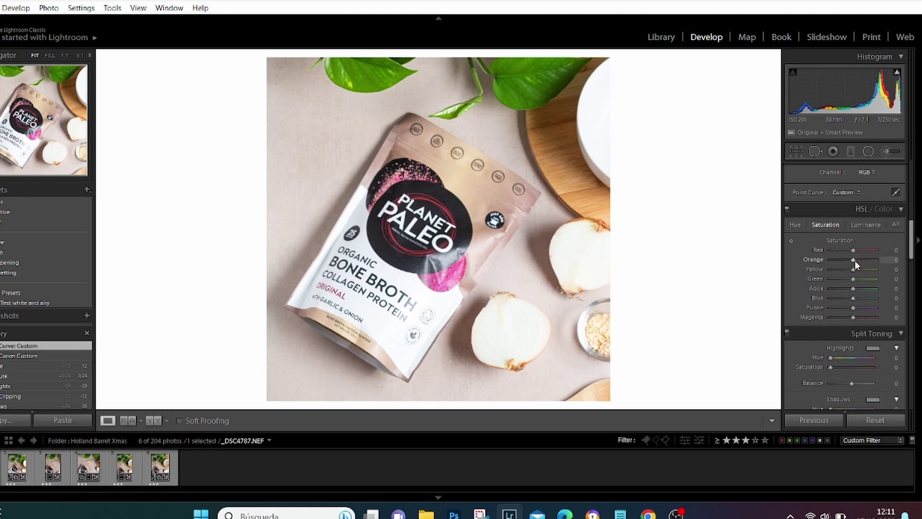
mouse_move(855, 260)
left_mouse_down()
mouse_move(893, 264)
mouse_move(807, 261)
mouse_move(859, 261)
left_mouse_up()
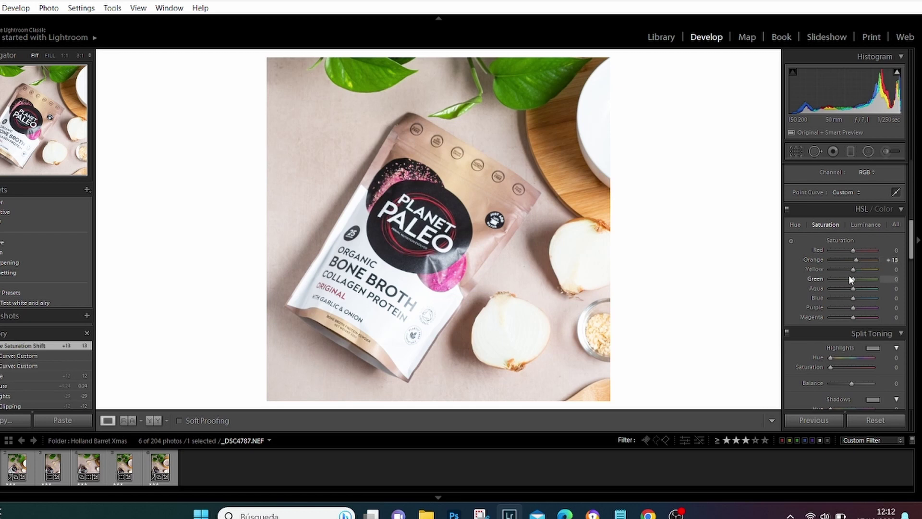
left_click_drag(853, 270, 856, 270)
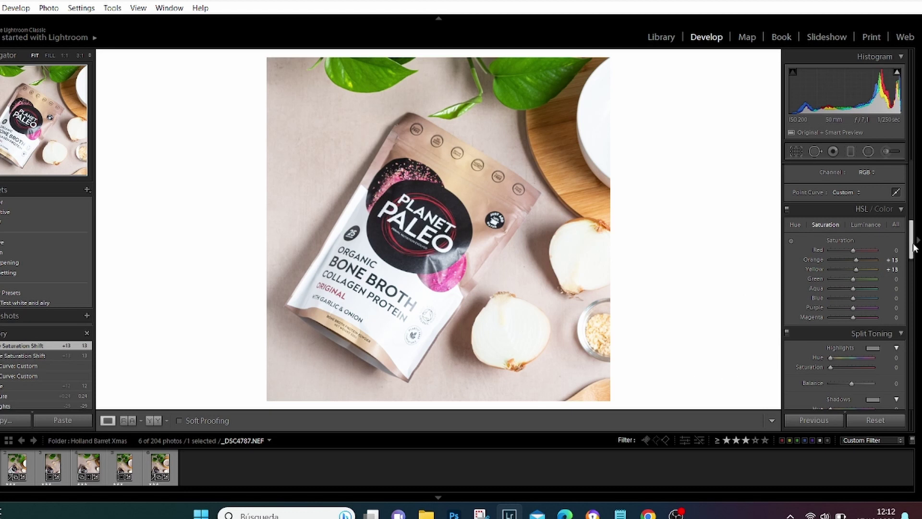
left_click_drag(914, 234, 913, 179)
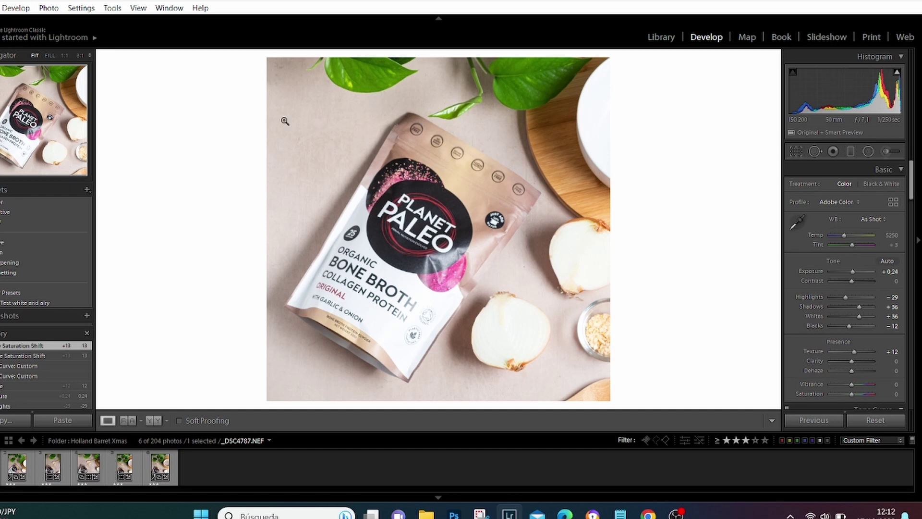
left_click_drag(453, 214, 522, 242)
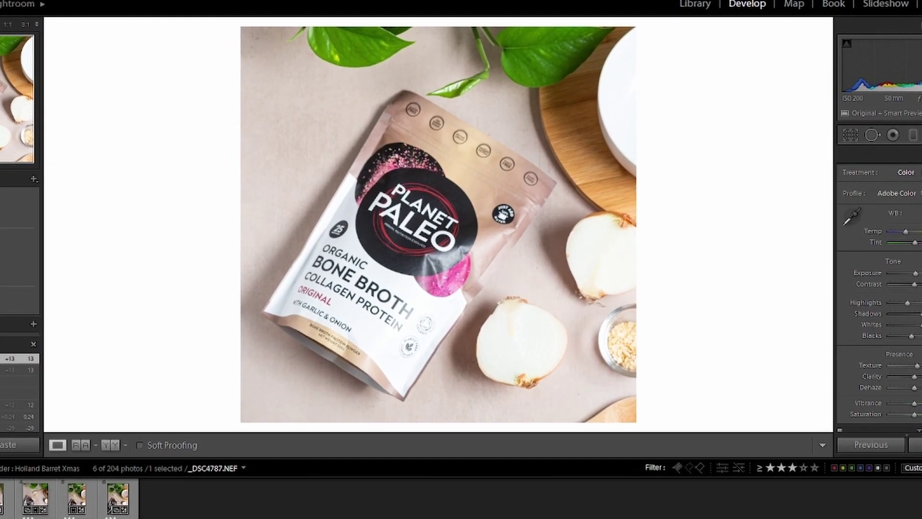
Step: Look through the other photos of the series, from _DSC4792.NEF to _DSC4807.NEF
scroll(879, 312, "down", 10)
scroll(886, 313, "down", 10)
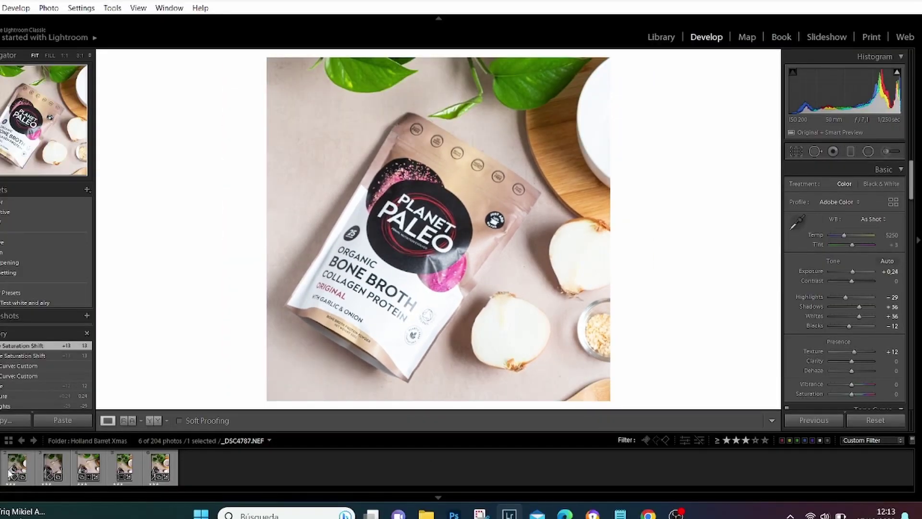
left_click(18, 470)
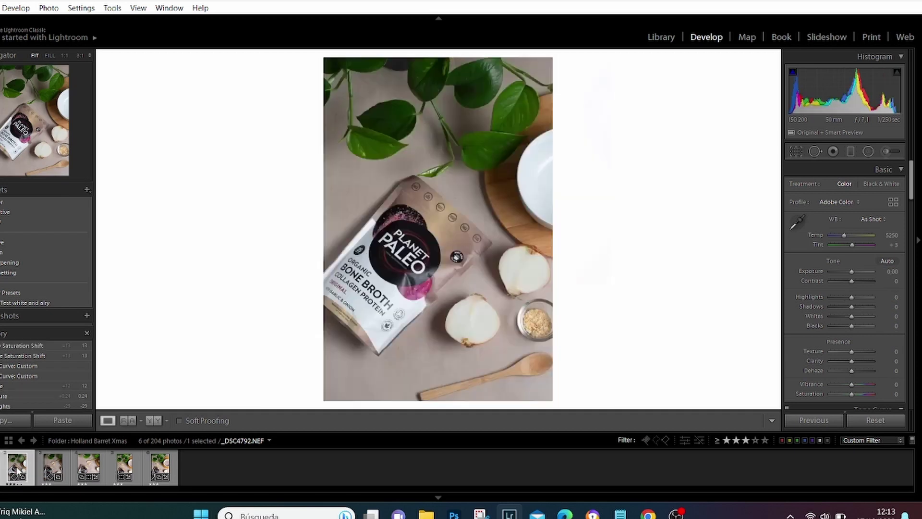
key("Right")
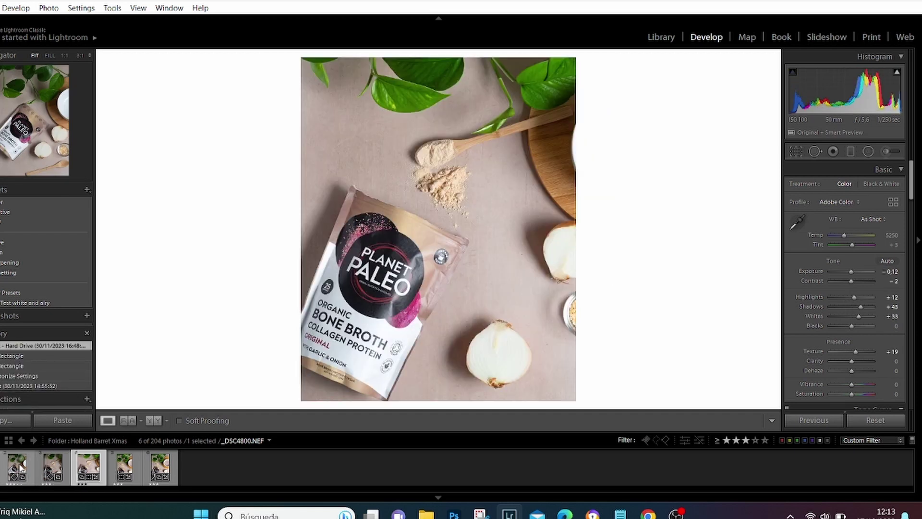
key("Right")
key("Right")
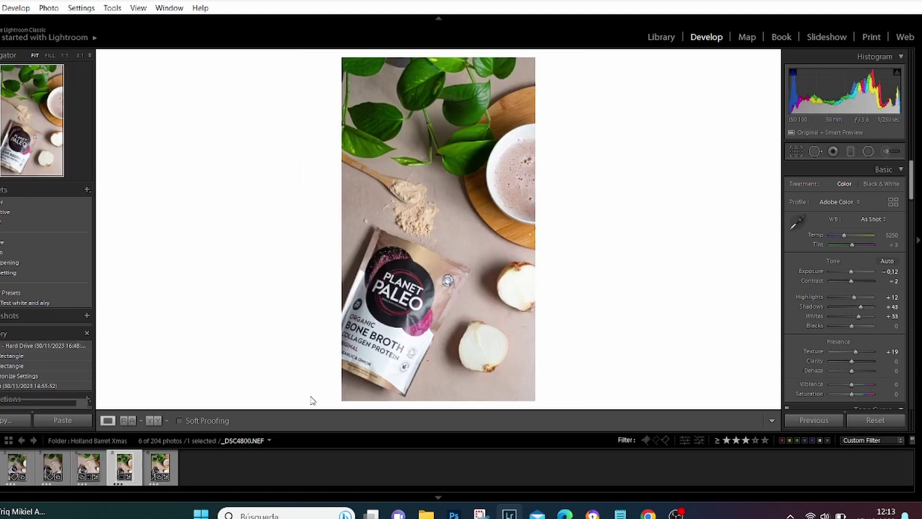
key("Right")
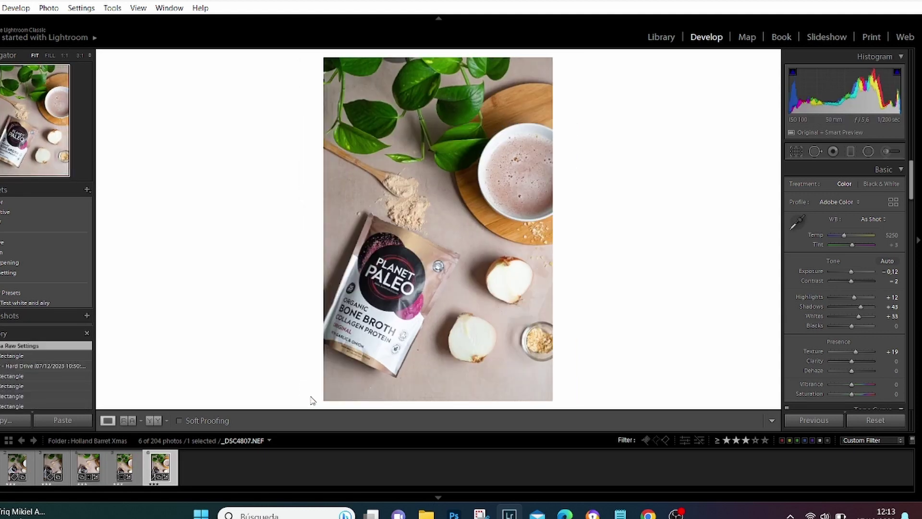
Step: Crop _DSC4792.NEF to a 1 x 1 aspect ratio, framing the lower part with the pouch and wooden spoon
left_click(14, 475)
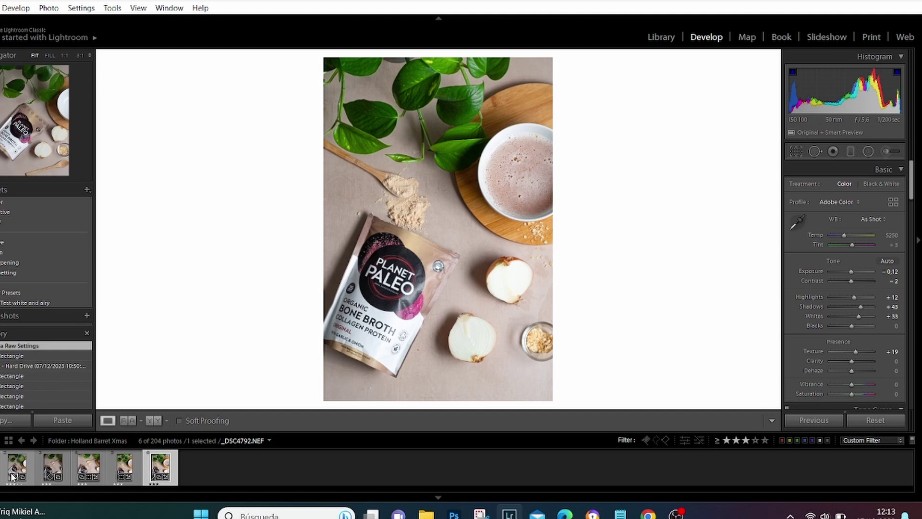
key("e")
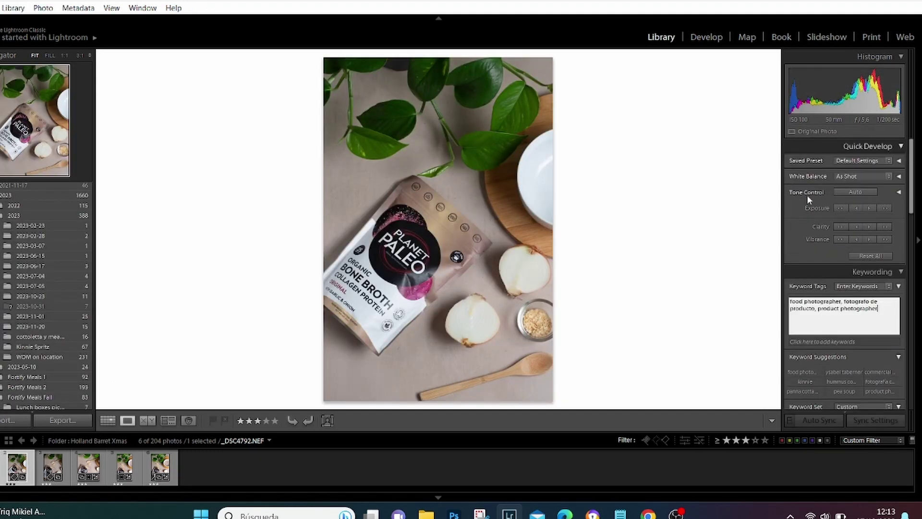
left_click(709, 37)
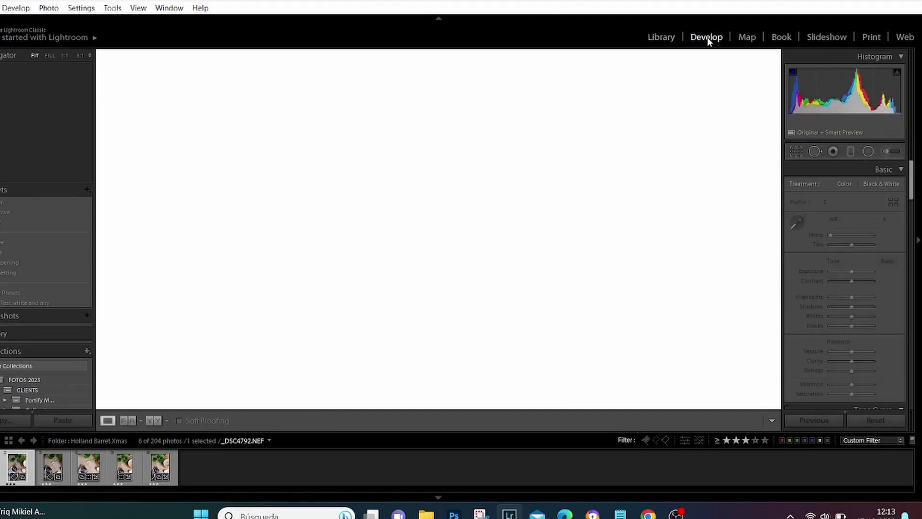
left_click(796, 151)
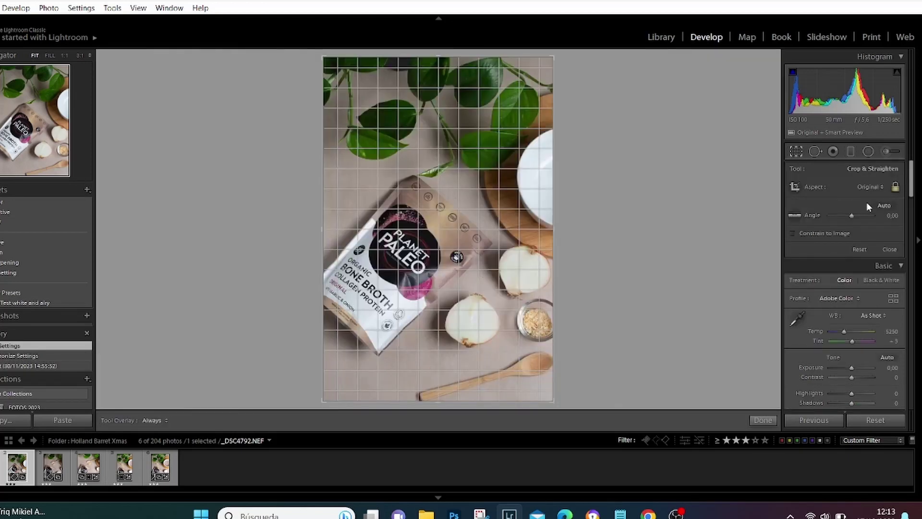
left_click(869, 188)
left_click(840, 245)
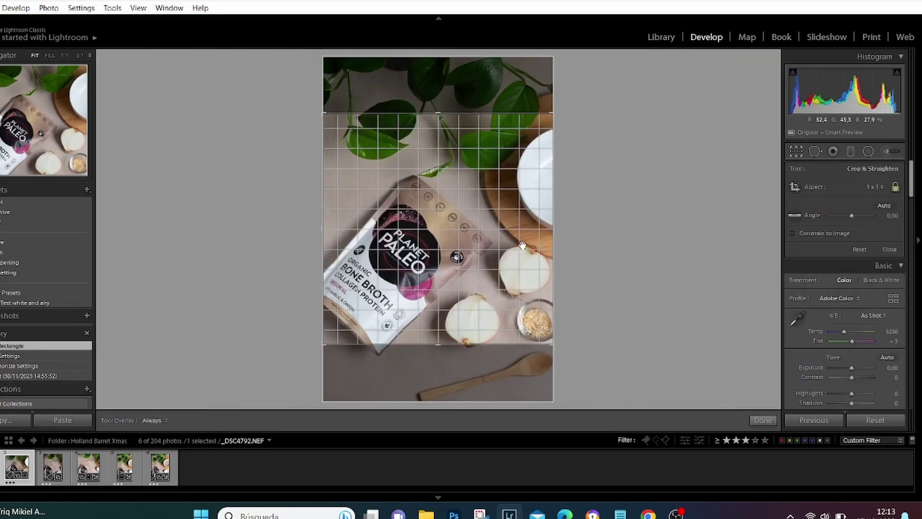
left_click_drag(514, 243, 514, 193)
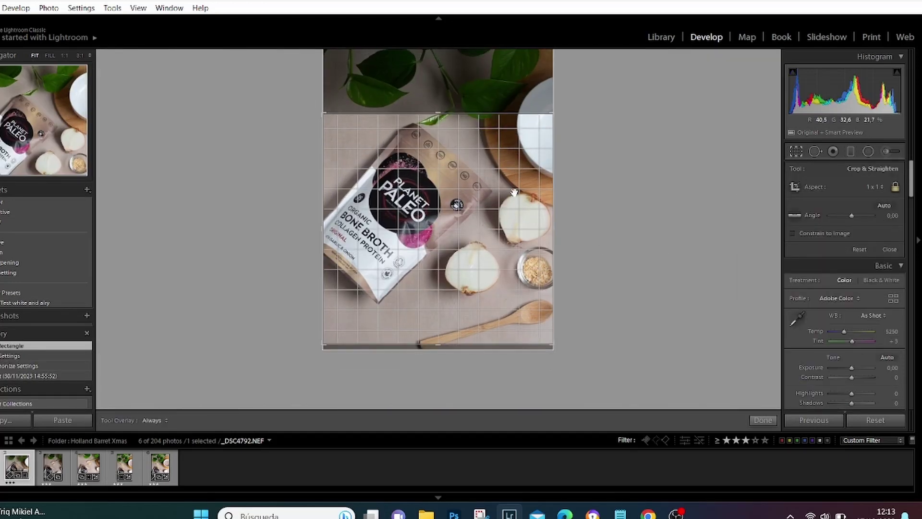
key("Return")
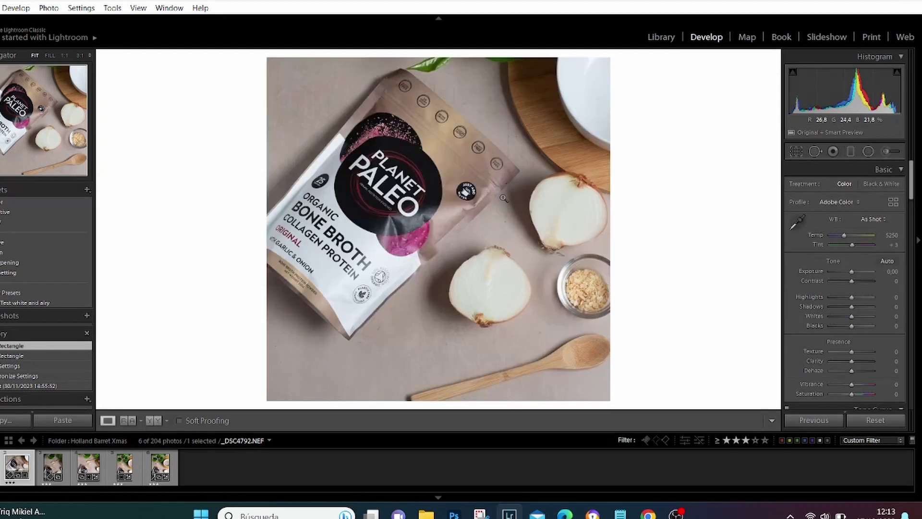
Step: Crop _DSC4799.NEF to a 1 x 1 aspect ratio, shifting the frame down over the pouch and onion half
left_click(53, 467)
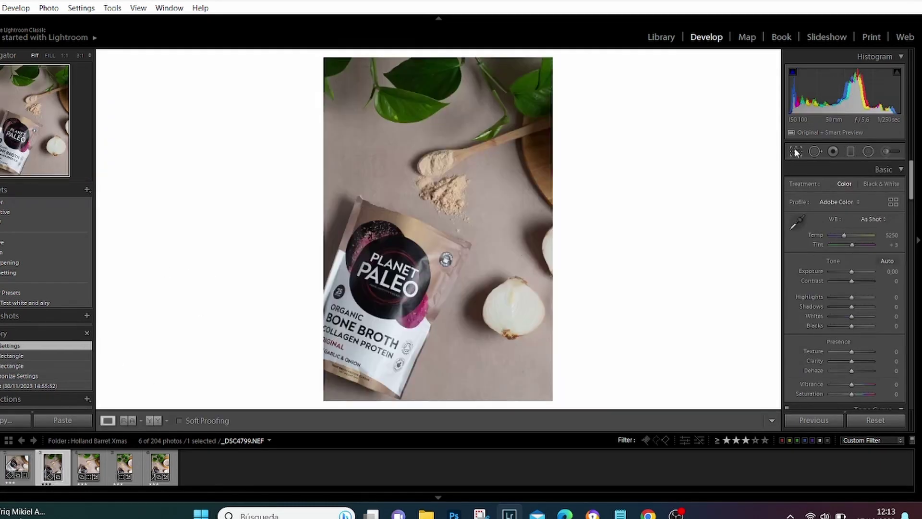
left_click(796, 151)
left_click(869, 190)
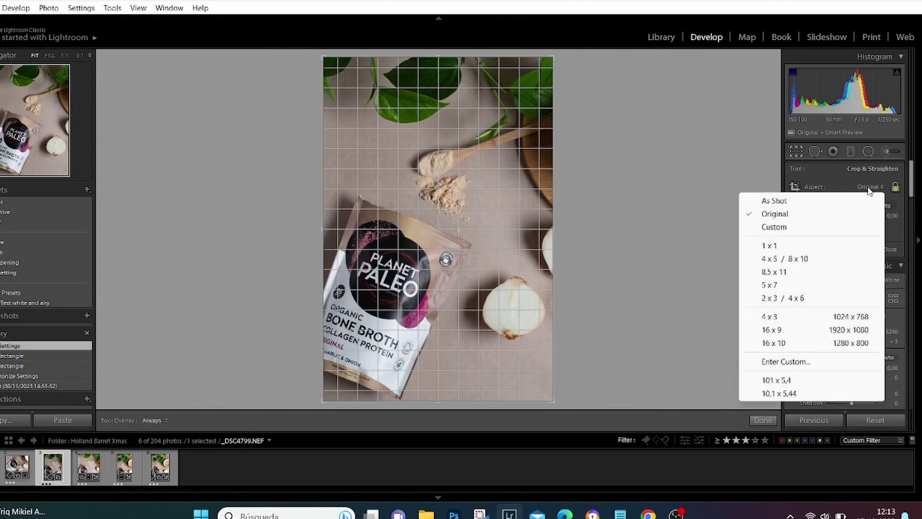
left_click(845, 246)
left_click_drag(423, 244, 425, 212)
key("Return")
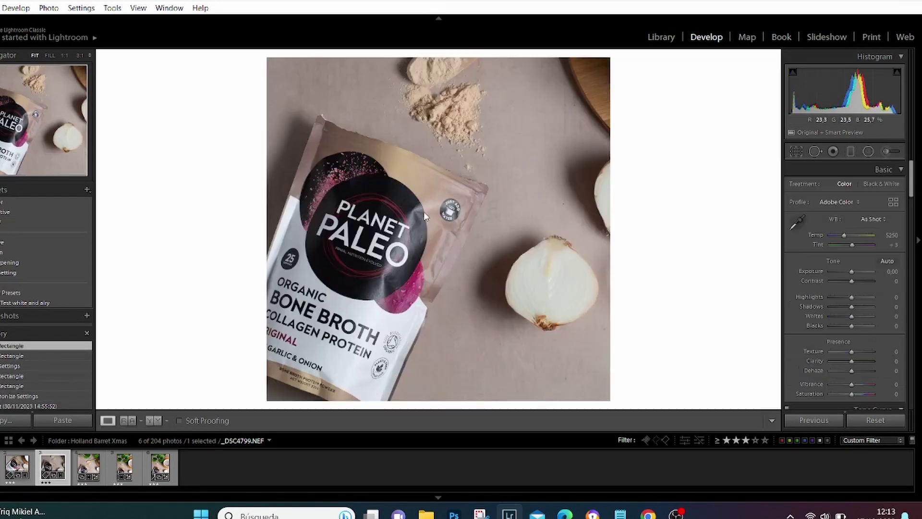
Step: Change the crop of _DSC4800.NEF to 1 x 1 and shift the frame down to the photo's lower edge
left_click(78, 469)
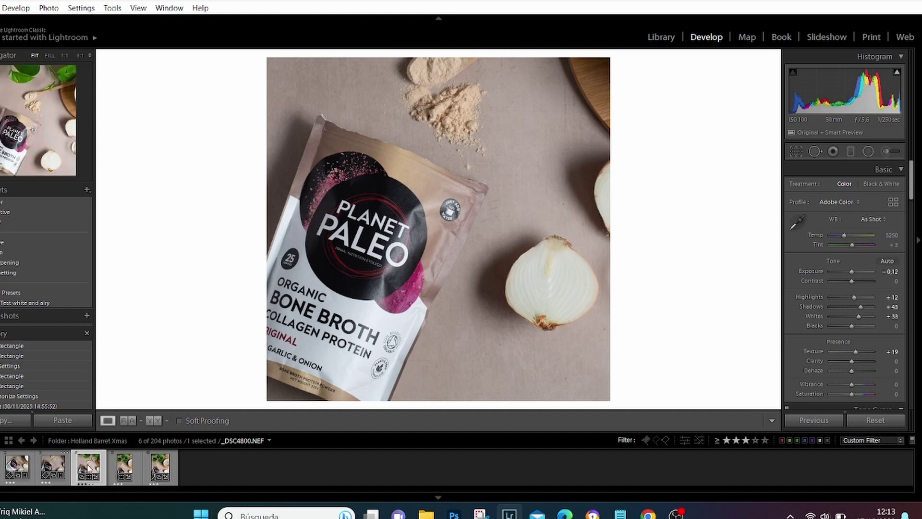
left_click(793, 153)
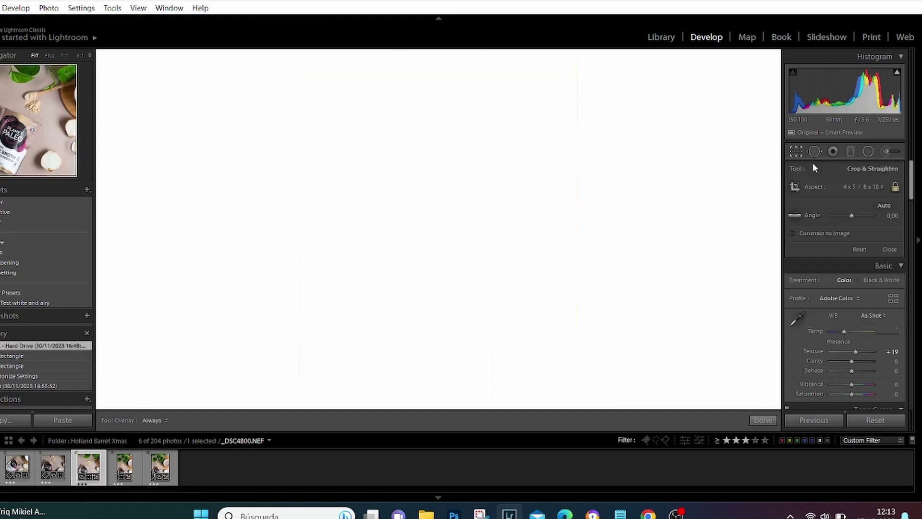
left_click(870, 186)
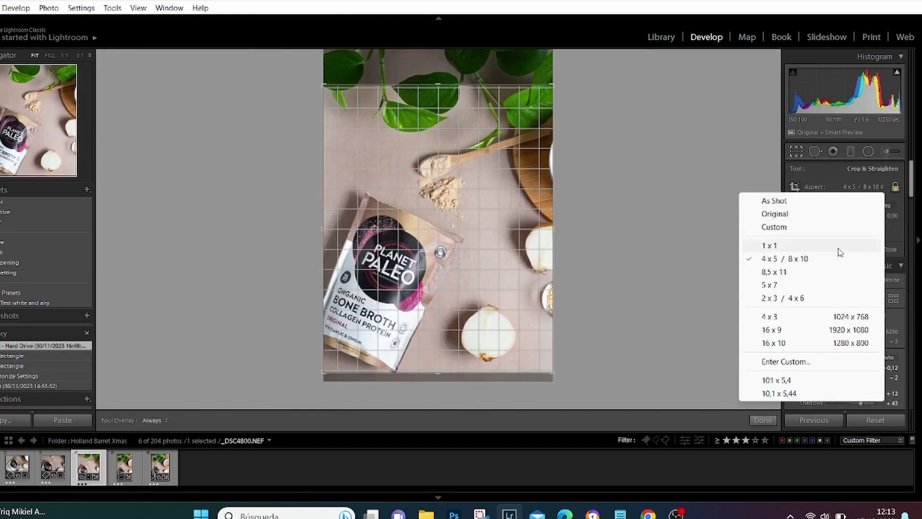
left_click(840, 245)
left_click_drag(461, 225, 461, 189)
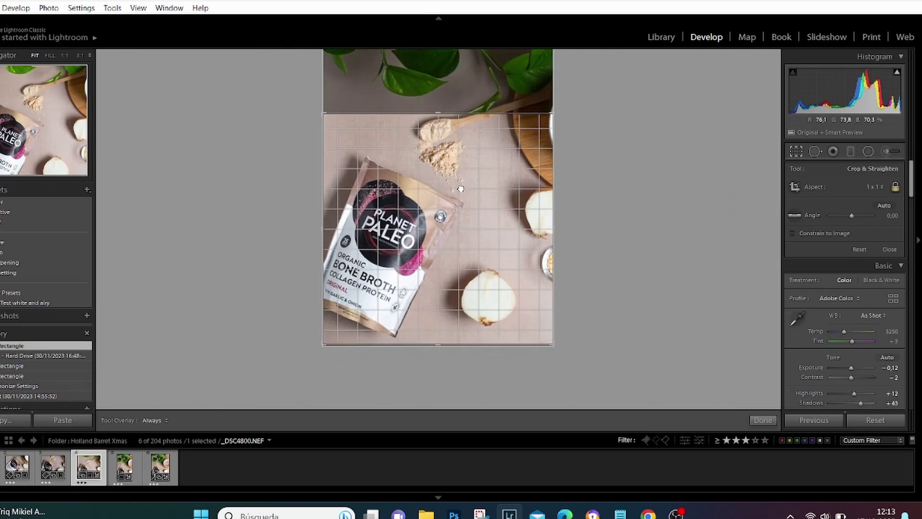
key("Return")
Step: Recrop _DSC4804.NEF to a full-width 1 x 1 square, resetting to As Shot first, and move the frame down over the pouch
left_click(119, 474)
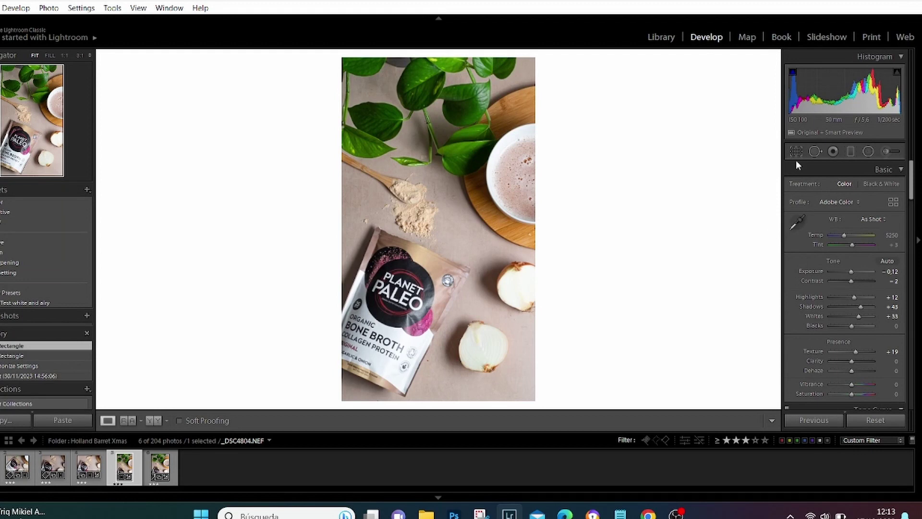
left_click(793, 153)
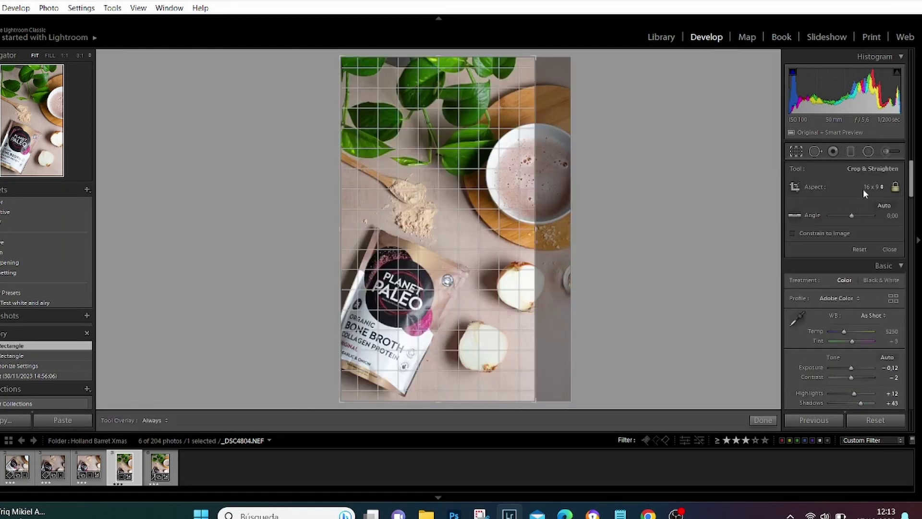
left_click(871, 187)
left_click(812, 244)
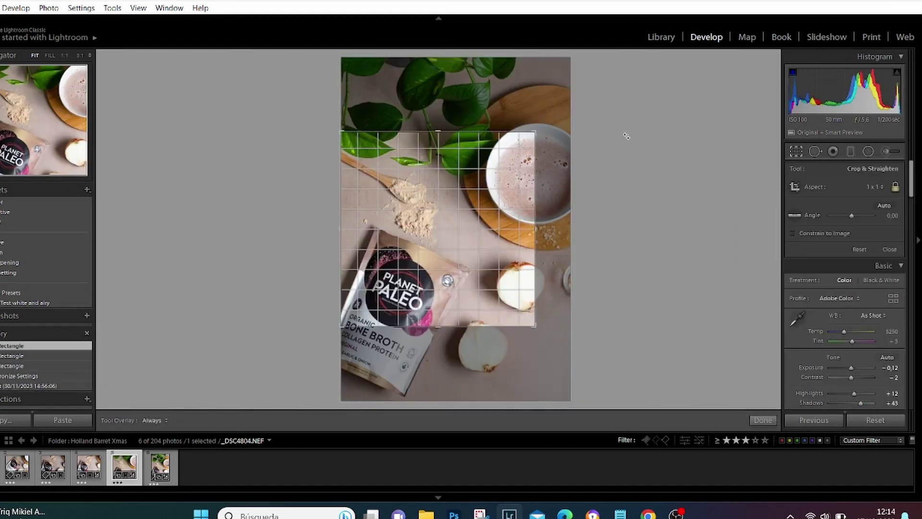
left_click(870, 186)
left_click(863, 201)
left_click(864, 187)
left_click(823, 245)
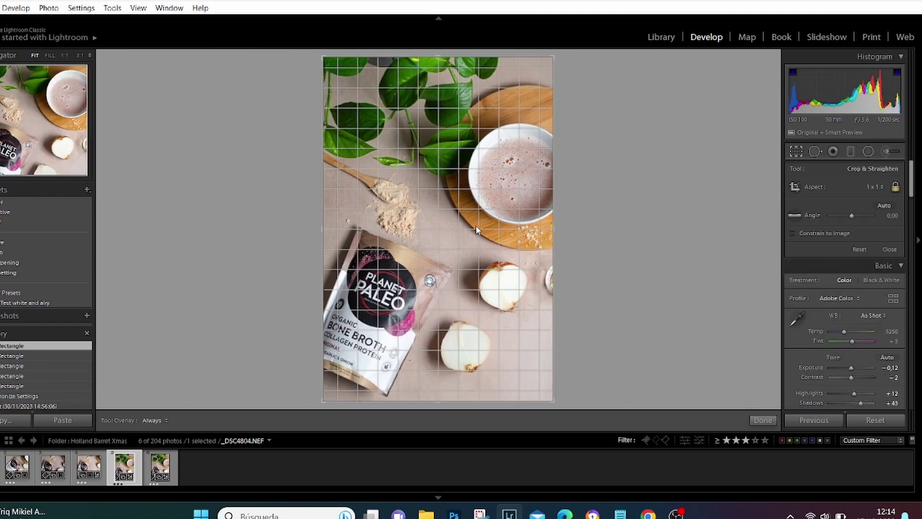
left_click_drag(471, 228, 470, 197)
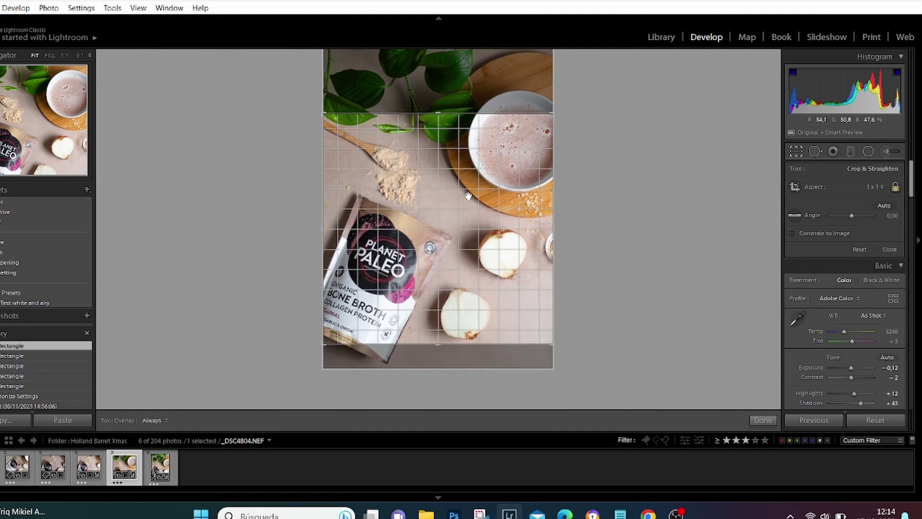
key("Return")
Step: Crop _DSC4807.NEF to a 1 x 1 aspect ratio, moving the frame down to include the whole pouch
left_click(157, 473)
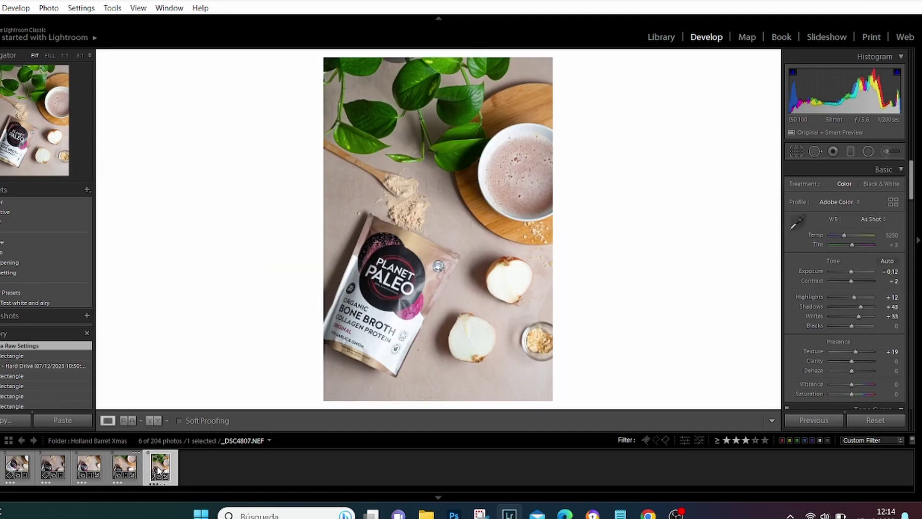
left_click(795, 151)
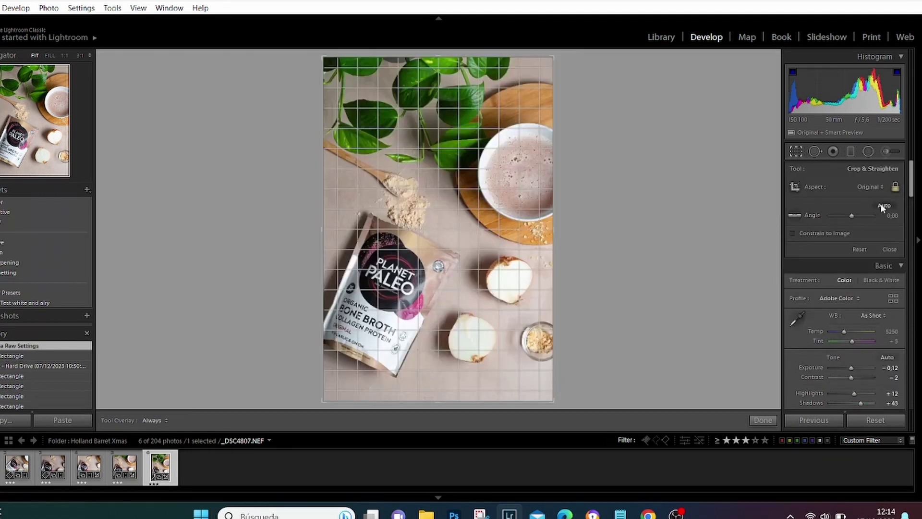
left_click(872, 185)
left_click(818, 242)
left_click_drag(457, 249, 457, 223)
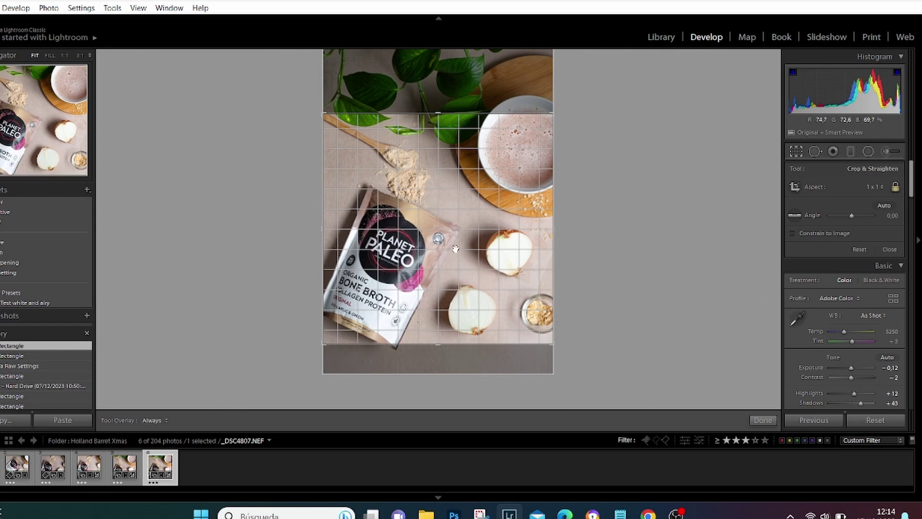
key("Return")
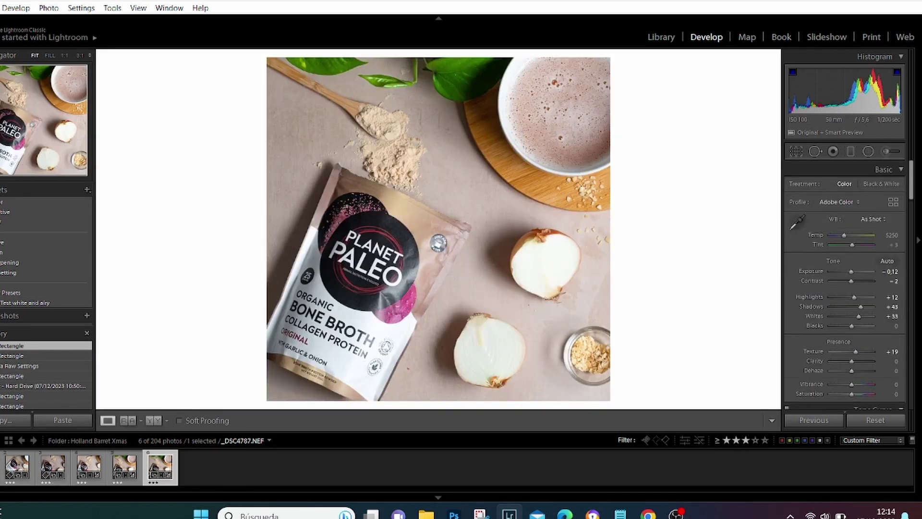
Step: Copy all develop settings, including the crop, from the edited photo _DSC4787.NEF
left_click(124, 466)
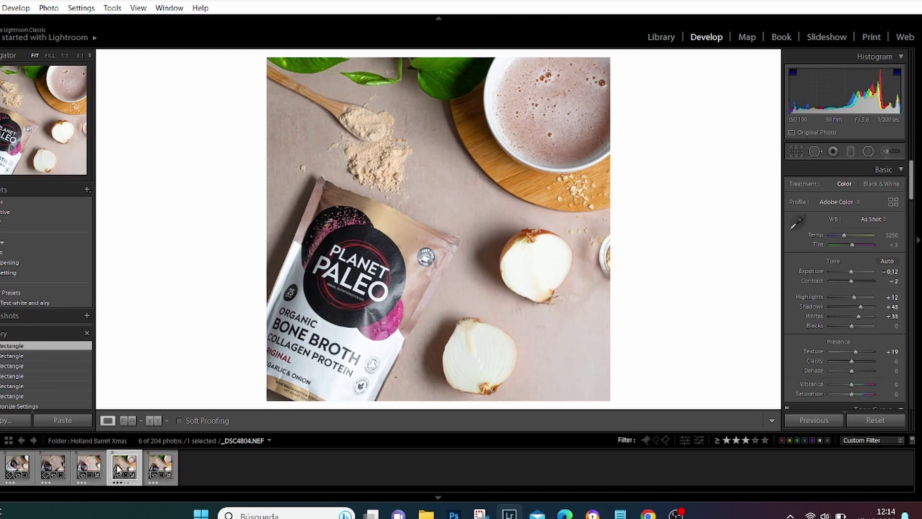
key("Left")
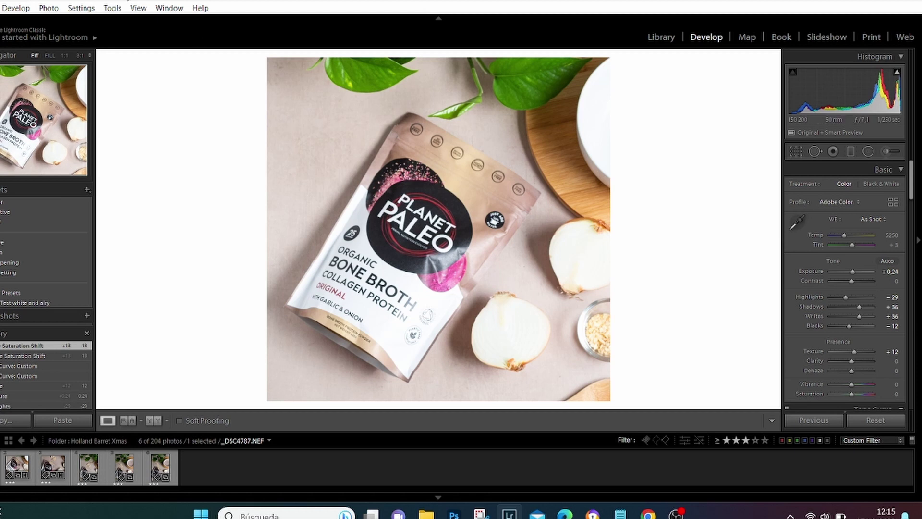
left_click(81, 8)
left_click(107, 85)
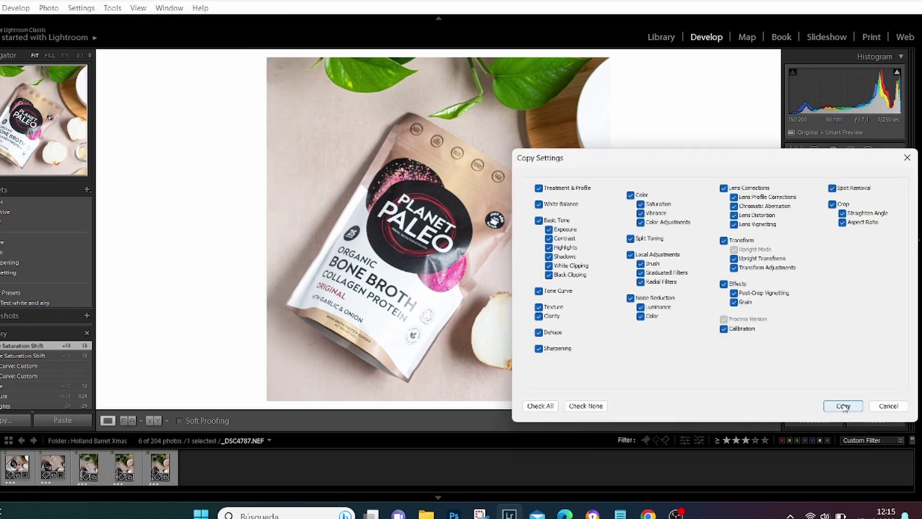
left_click(843, 406)
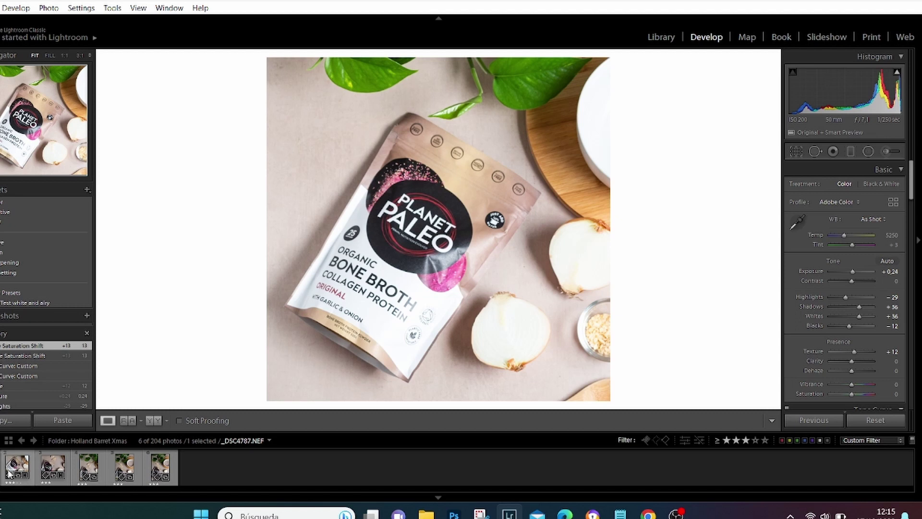
Step: Synchronize the develop settings of _DSC4787.NEF to the other five photos, and open _DSC4792.NEF to check the result
left_click(46, 467, "ctrl")
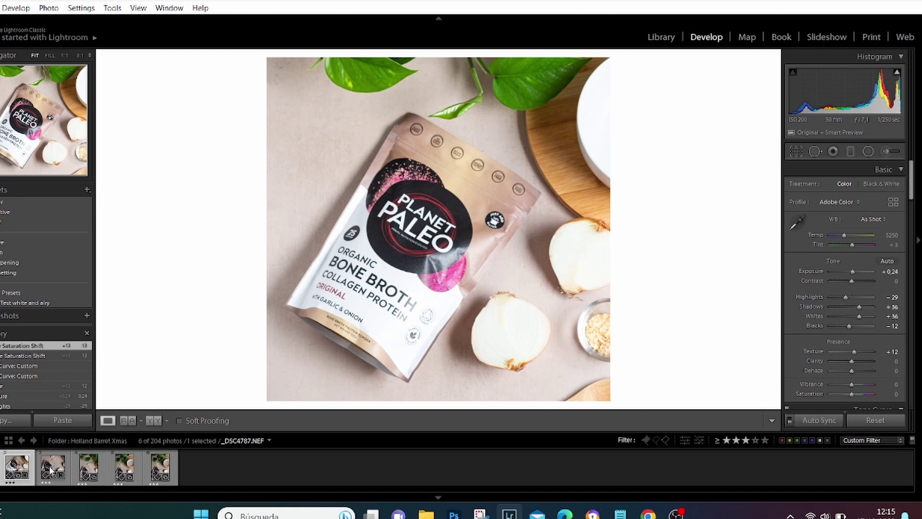
left_click(51, 470, "ctrl")
left_click(89, 471, "ctrl")
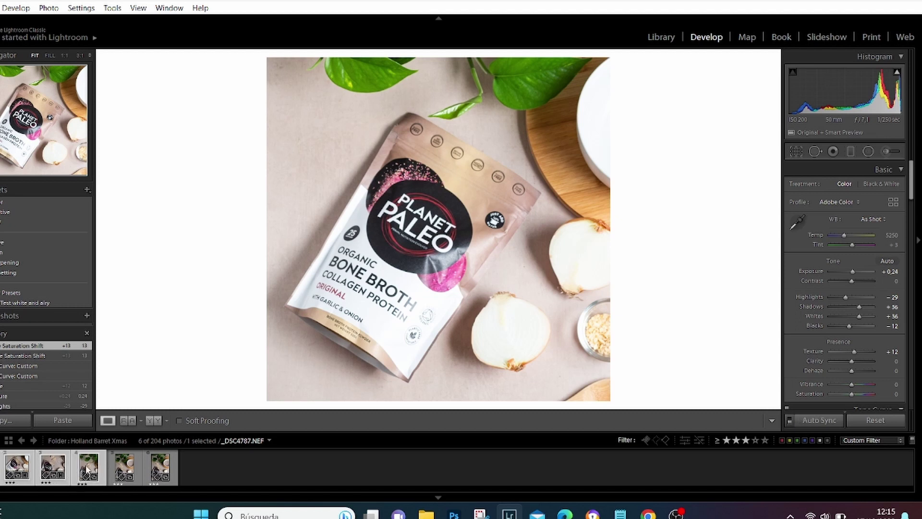
left_click(136, 474, "ctrl")
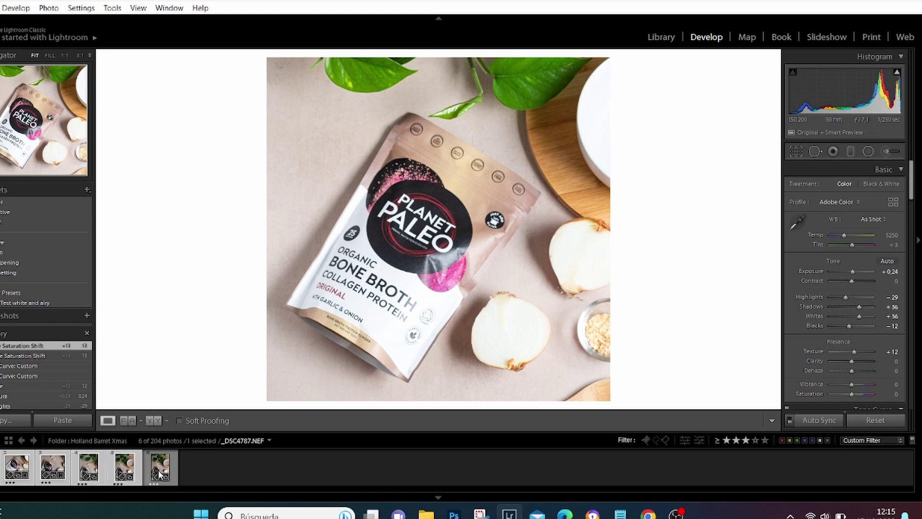
left_click(160, 473, "ctrl")
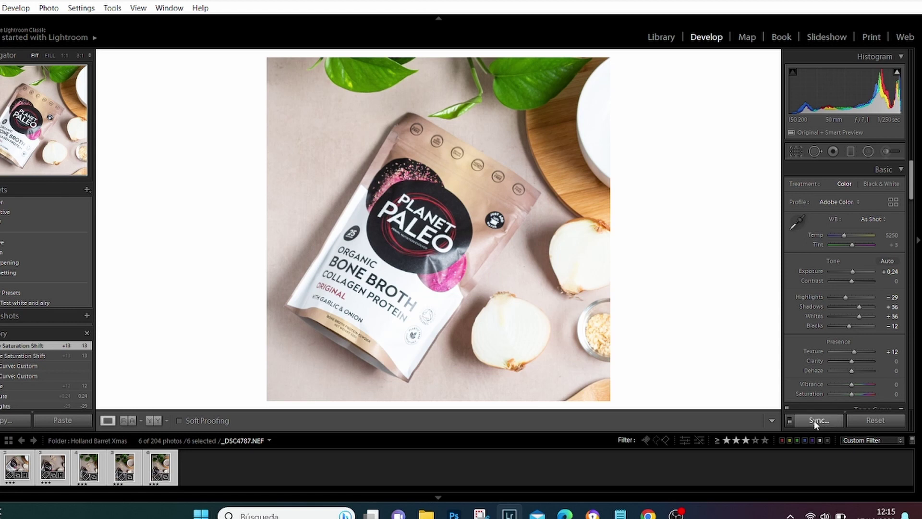
key("ctrl+shift+s")
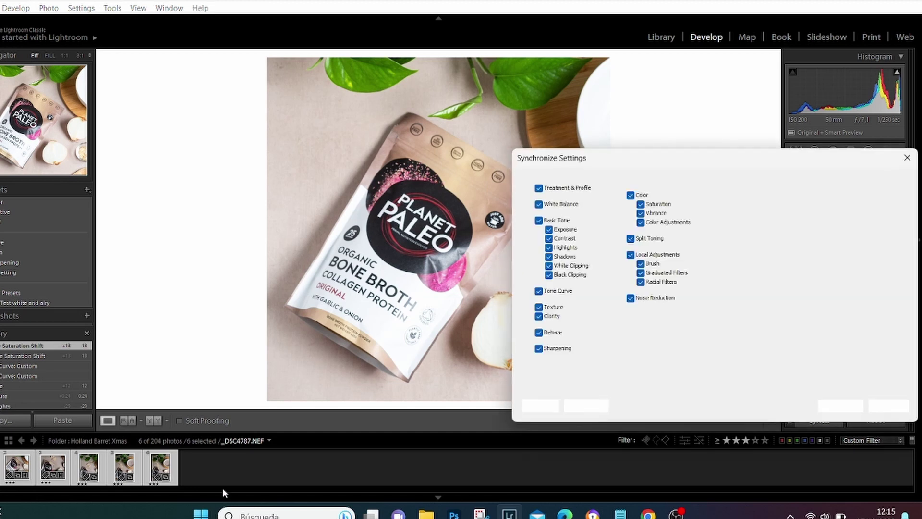
left_click(835, 407)
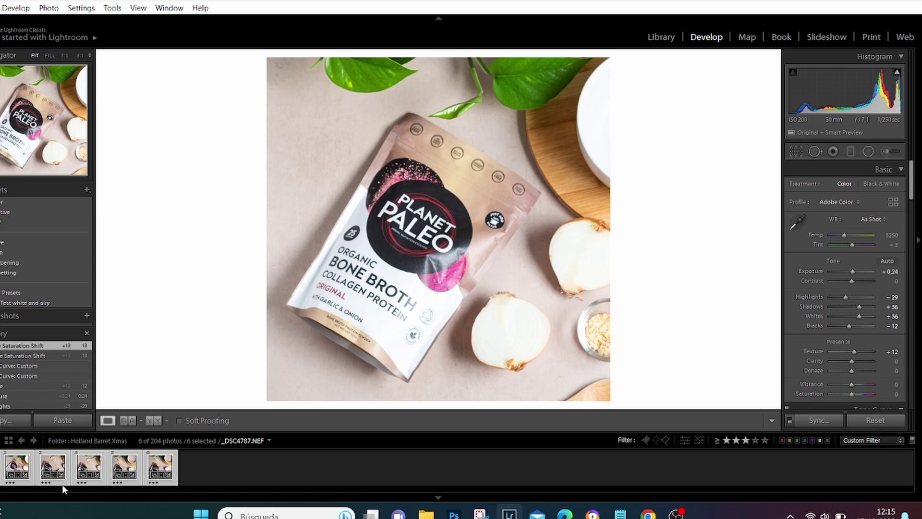
left_click(14, 463)
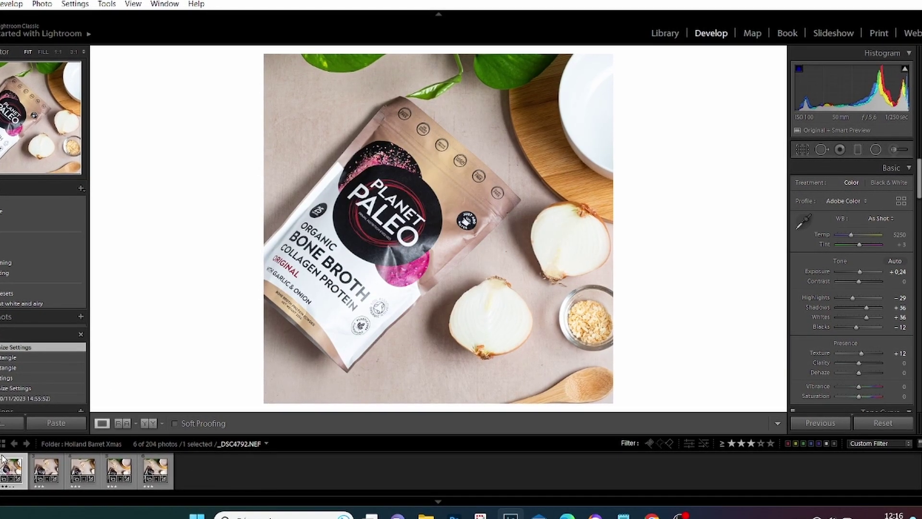